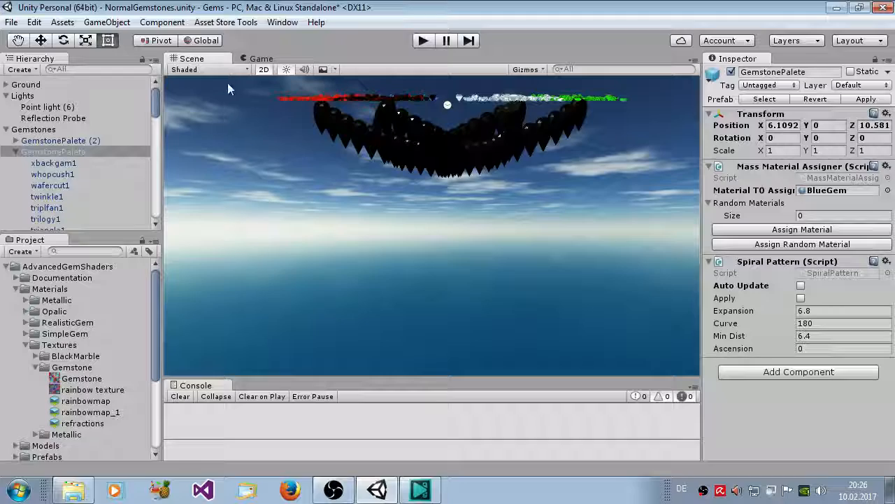
Step: Switch the scene from 2D to 3D and examine the coloured gem clusters and the project's sample scenes
{"action": "scroll", "coordinate": [343, 140], "scroll_direction": "up", "scroll_amount": 2}
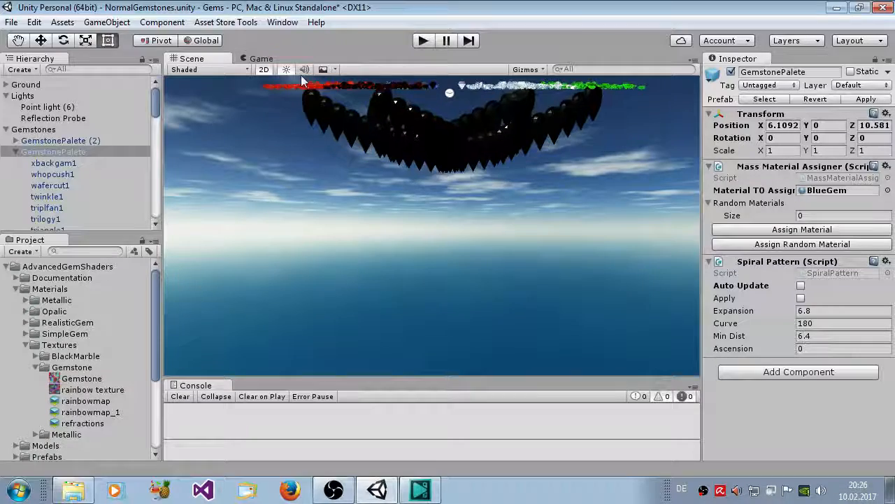
{"action": "left_click", "coordinate": [264, 70]}
{"action": "left_click_drag", "start_coordinate": [403, 152], "coordinate": [560, 315], "text": "alt"}
{"action": "scroll", "coordinate": [98, 360], "scroll_direction": "down", "scroll_amount": 3}
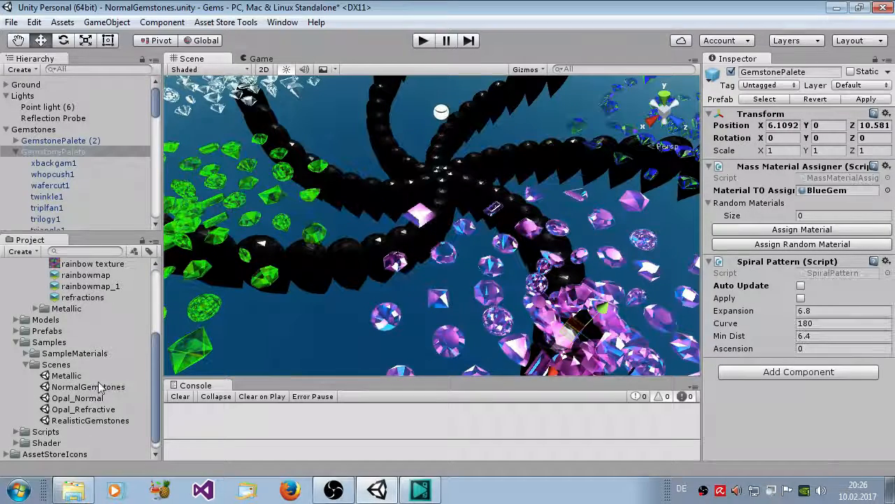
{"action": "scroll", "coordinate": [338, 281], "scroll_direction": "down", "scroll_amount": 5}
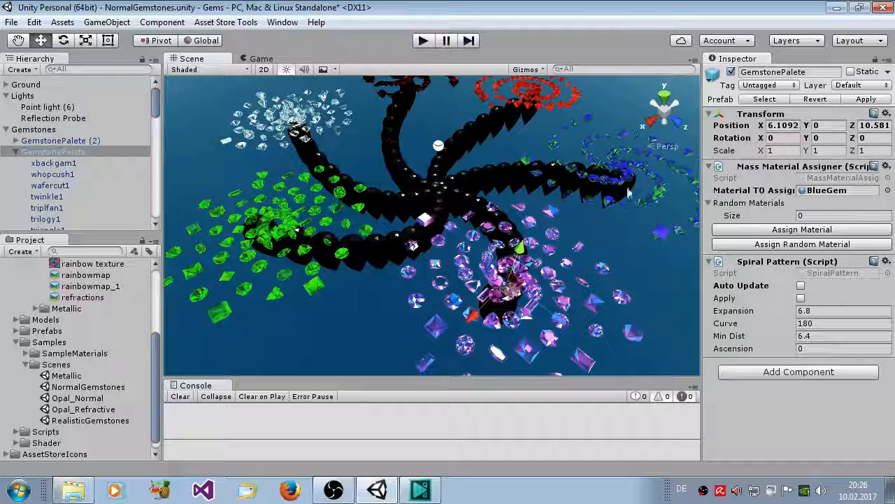
{"action": "scroll", "coordinate": [389, 290], "scroll_direction": "up", "scroll_amount": 3}
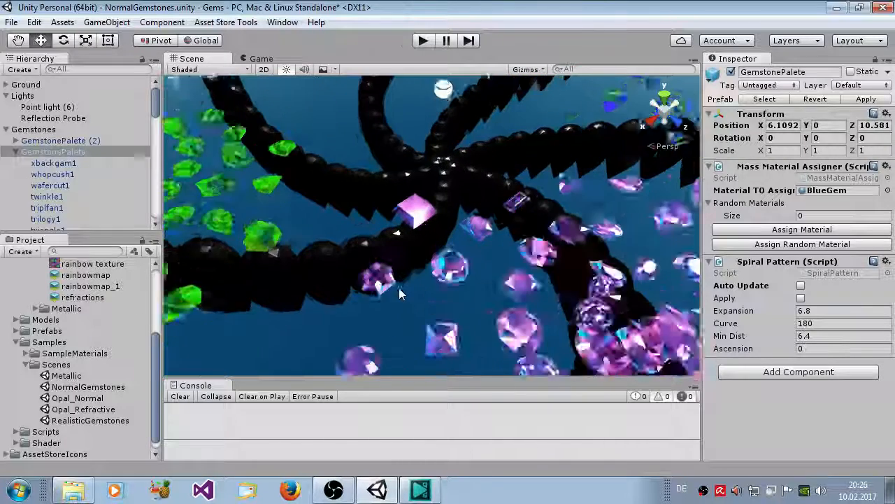
{"action": "scroll", "coordinate": [398, 294], "scroll_direction": "up", "scroll_amount": 2}
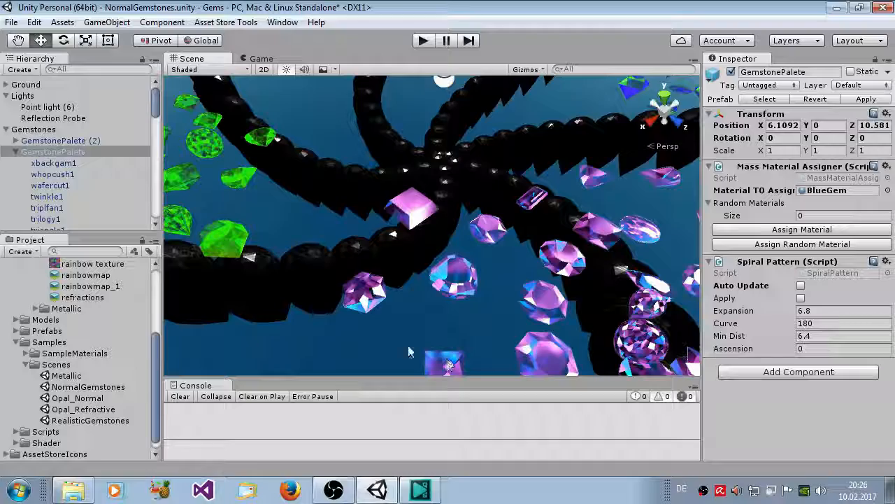
Step: Select the pinwheel1 gem in the GemstonePalete group and frame it in the scene
{"action": "left_click", "coordinate": [82, 173]}
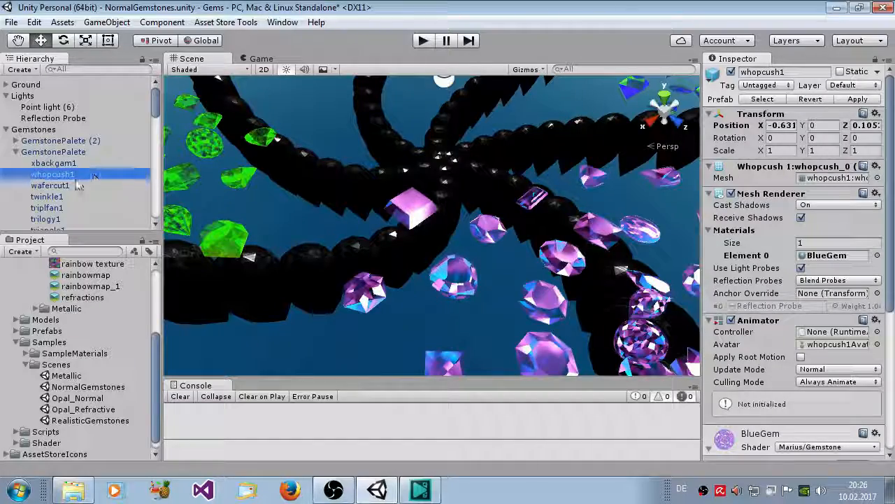
{"action": "double_click", "coordinate": [76, 179]}
{"action": "left_click", "coordinate": [628, 240]}
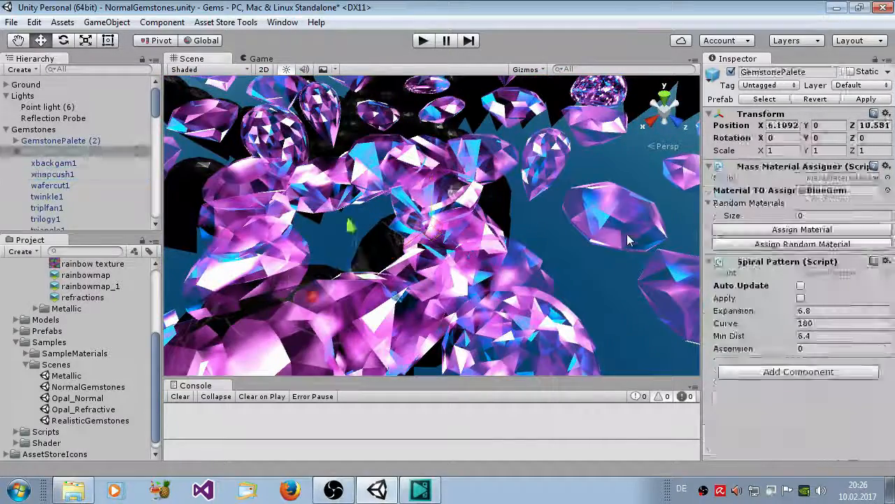
{"action": "left_click", "coordinate": [628, 237]}
{"action": "double_click", "coordinate": [33, 225]}
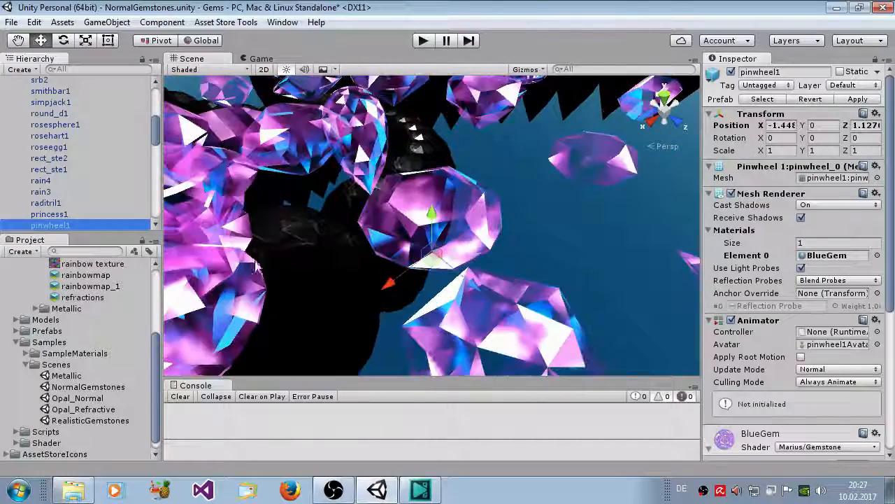
{"action": "left_click_drag", "start_coordinate": [359, 254], "coordinate": [616, 315], "text": "alt"}
Step: Try the darker purple 8A2AB31A as the BlueGem material's Color, undo it, and try an alpha of 255
{"action": "scroll", "coordinate": [862, 318], "scroll_direction": "down", "scroll_amount": 1}
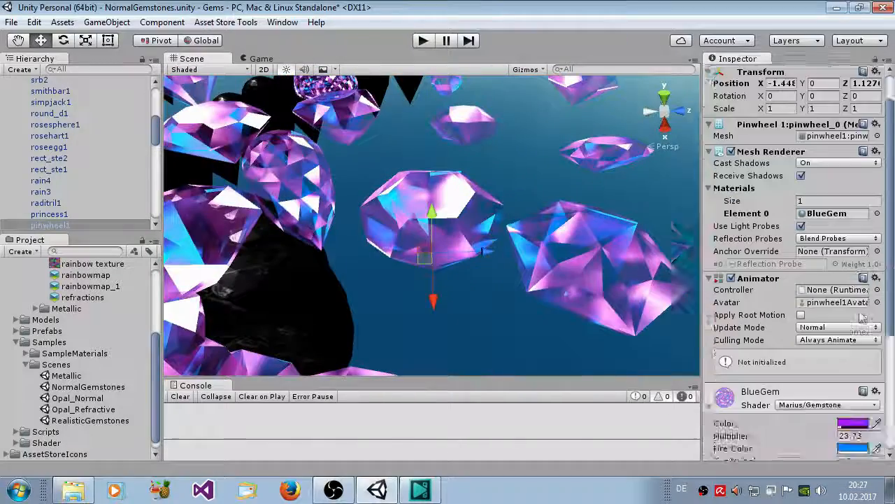
{"action": "scroll", "coordinate": [862, 318], "scroll_direction": "down", "scroll_amount": 3}
{"action": "scroll", "coordinate": [812, 349], "scroll_direction": "down", "scroll_amount": 1}
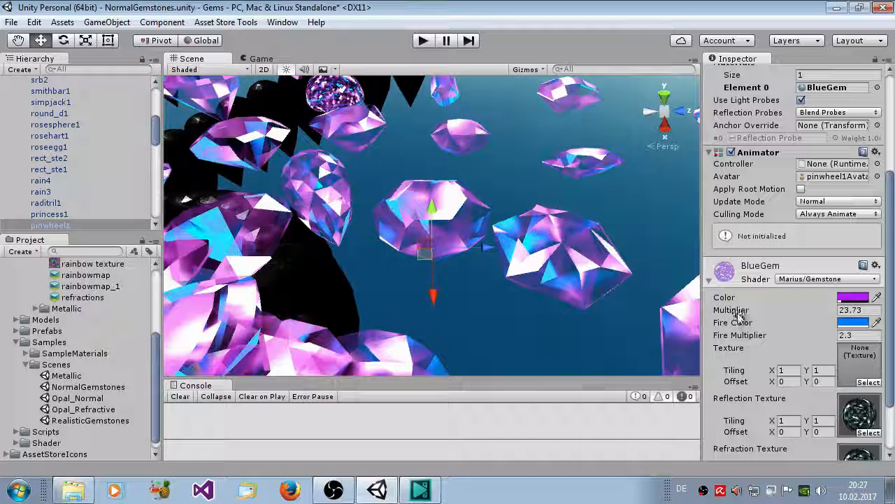
{"action": "scroll", "coordinate": [794, 315], "scroll_direction": "down", "scroll_amount": 1}
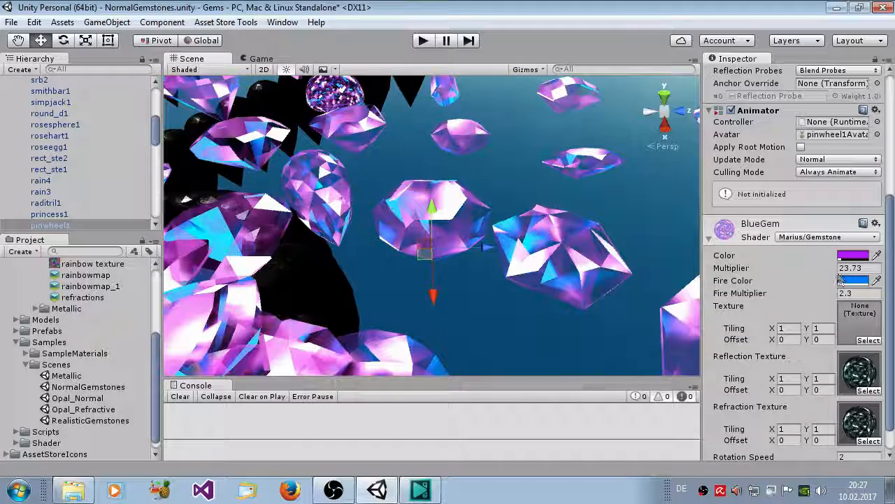
{"action": "left_click", "coordinate": [853, 256]}
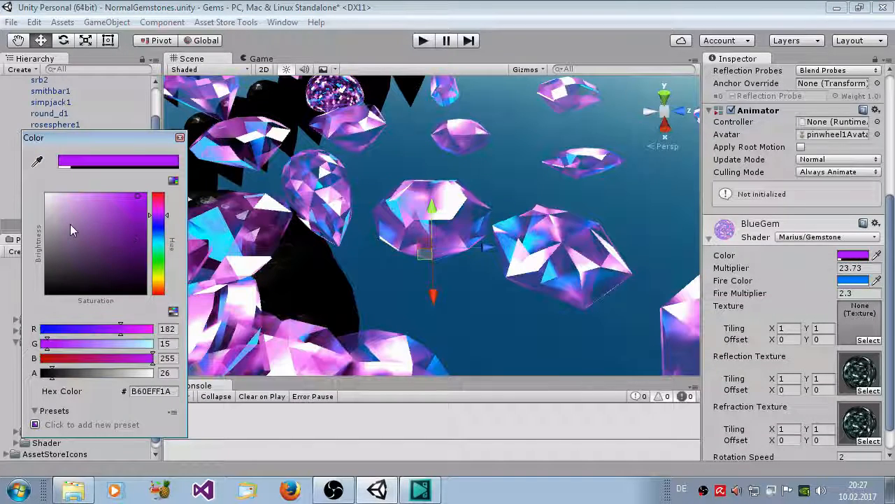
{"action": "left_click_drag", "start_coordinate": [70, 229], "coordinate": [124, 223]}
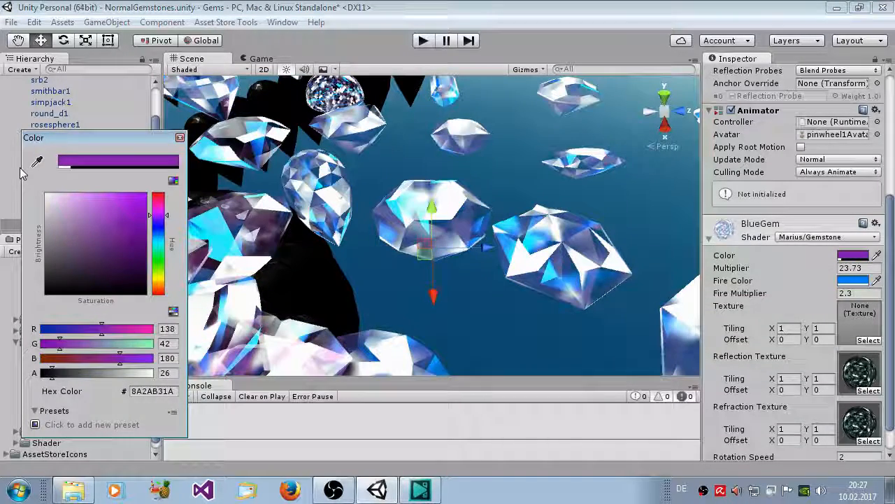
{"action": "key", "text": "ctrl+z"}
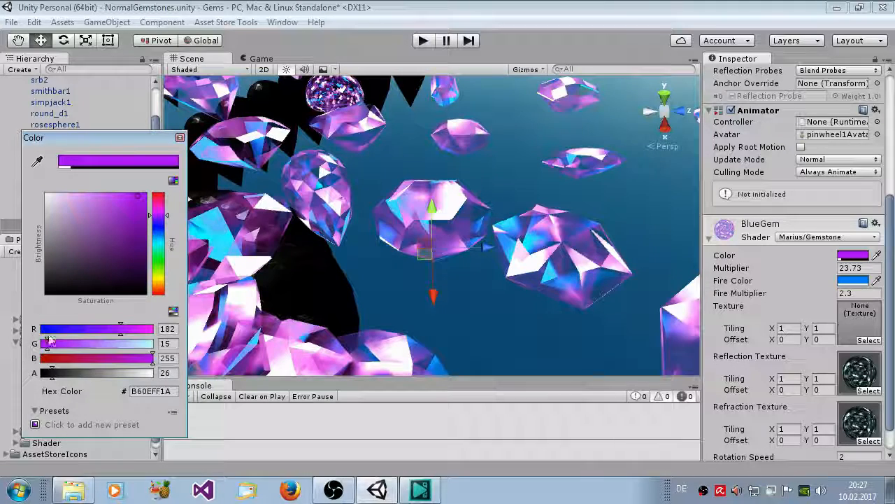
{"action": "left_click_drag", "start_coordinate": [79, 376], "coordinate": [222, 378]}
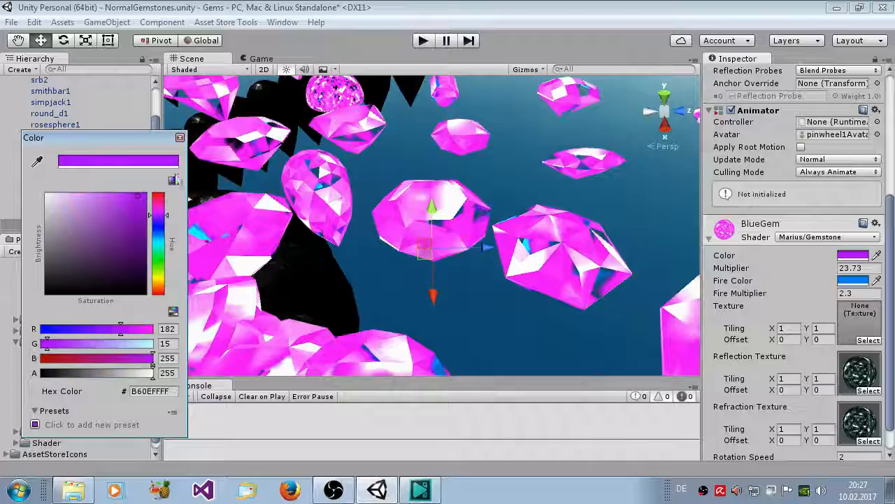
{"action": "left_click", "coordinate": [180, 138]}
Step: Set the BlueGem material's Multiplier to 16.98
{"action": "left_click_drag", "start_coordinate": [340, 215], "coordinate": [376, 232], "text": "alt"}
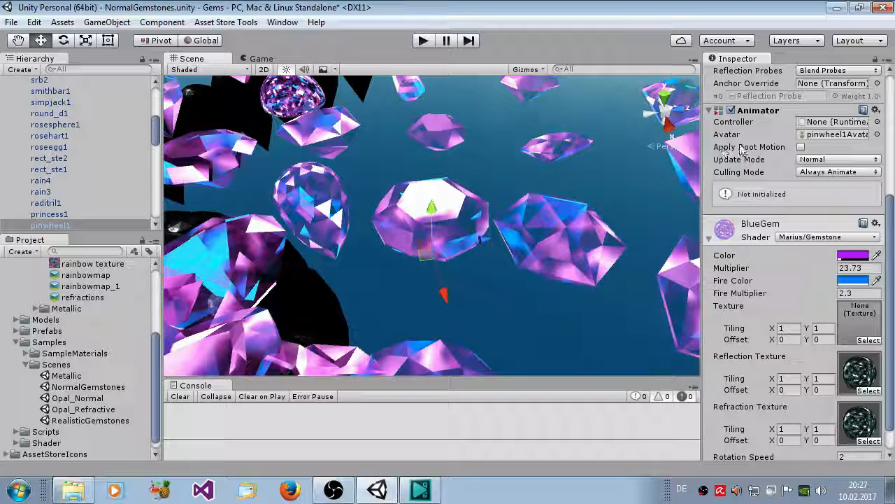
{"action": "left_click_drag", "start_coordinate": [768, 266], "coordinate": [602, 279]}
Step: Try the light grey BEC4CAFF as BlueGem's Fire Color with a Fire Multiplier of 6.2, and undo both changes
{"action": "left_click", "coordinate": [853, 279]}
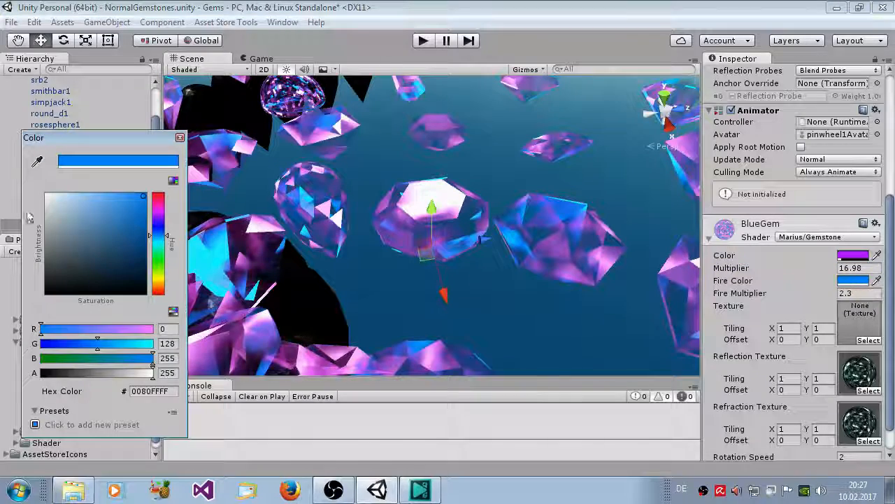
{"action": "mouse_move", "coordinate": [48, 231]}
{"action": "left_mouse_down"}
{"action": "mouse_move", "coordinate": [62, 236]}
{"action": "mouse_move", "coordinate": [54, 195]}
{"action": "mouse_move", "coordinate": [78, 195]}
{"action": "mouse_move", "coordinate": [65, 195]}
{"action": "mouse_move", "coordinate": [54, 223]}
{"action": "mouse_move", "coordinate": [54, 215]}
{"action": "left_mouse_up"}
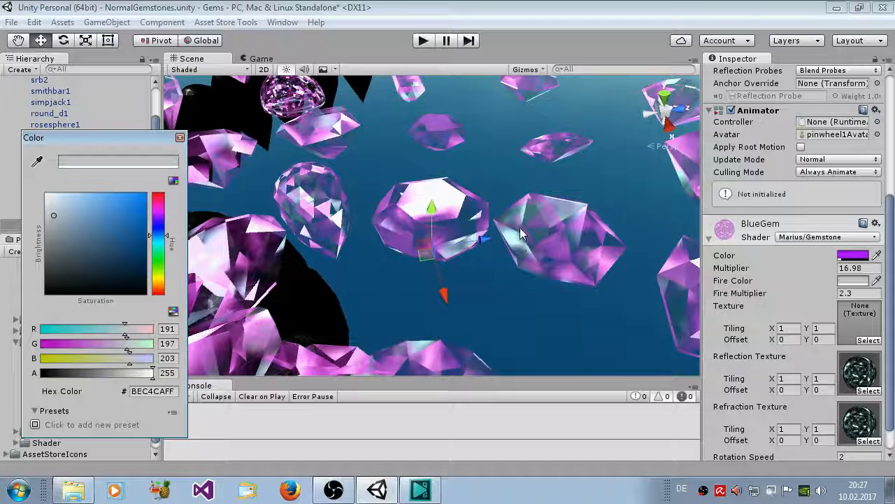
{"action": "left_click", "coordinate": [180, 138]}
{"action": "scroll", "coordinate": [756, 269], "scroll_direction": "down", "scroll_amount": 2}
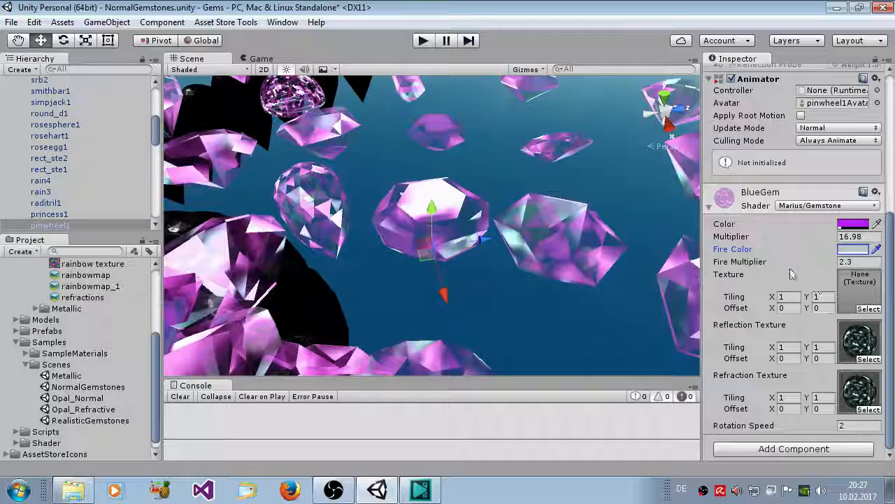
{"action": "left_click_drag", "start_coordinate": [796, 262], "coordinate": [808, 245]}
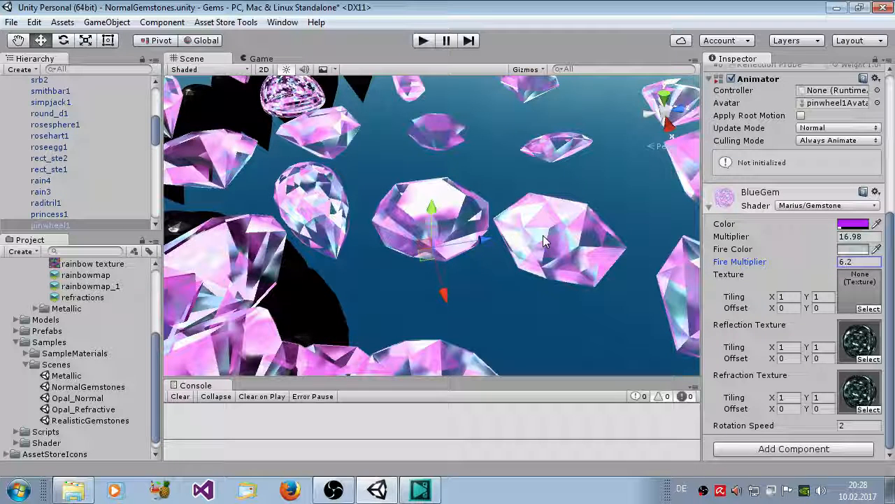
{"action": "key", "text": "ctrl+z"}
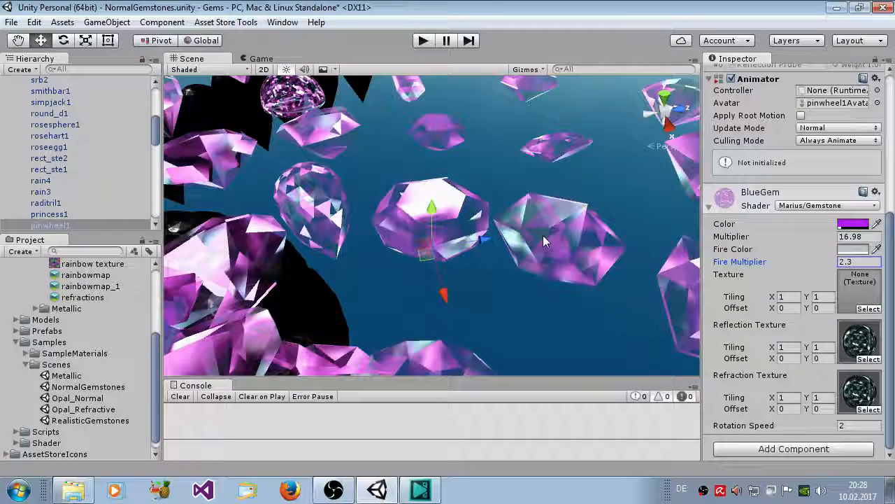
{"action": "key", "text": "ctrl+z"}
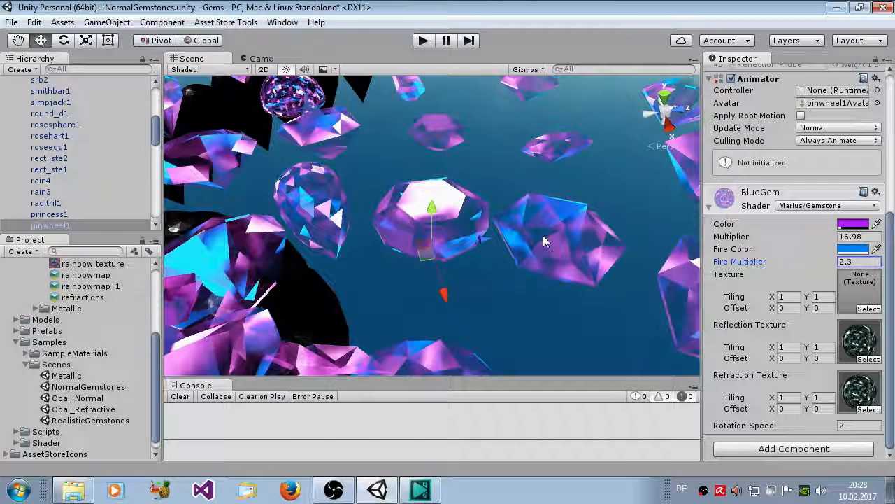
Step: Try Black Marble_NRM, Black Marble_COLOR and icon as BlueGem's Texture, and reset it to None
{"action": "left_click", "coordinate": [867, 309]}
{"action": "left_click", "coordinate": [731, 96]}
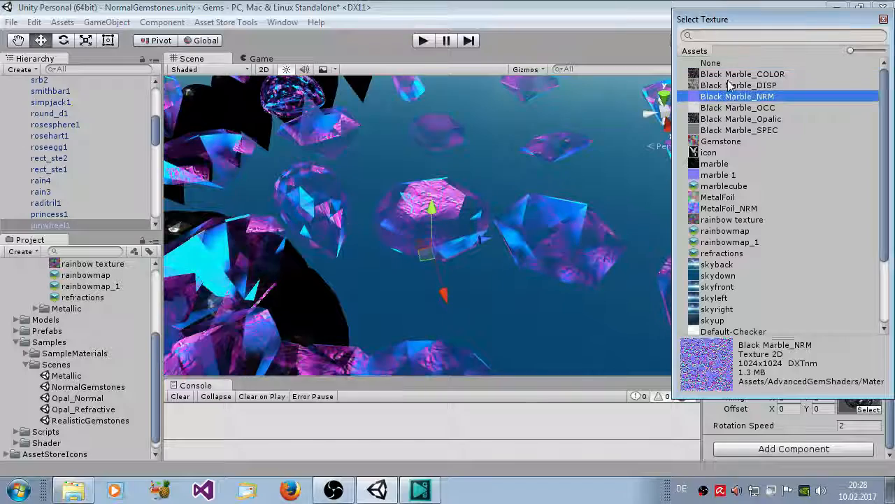
{"action": "left_click", "coordinate": [732, 76]}
{"action": "left_click", "coordinate": [727, 98]}
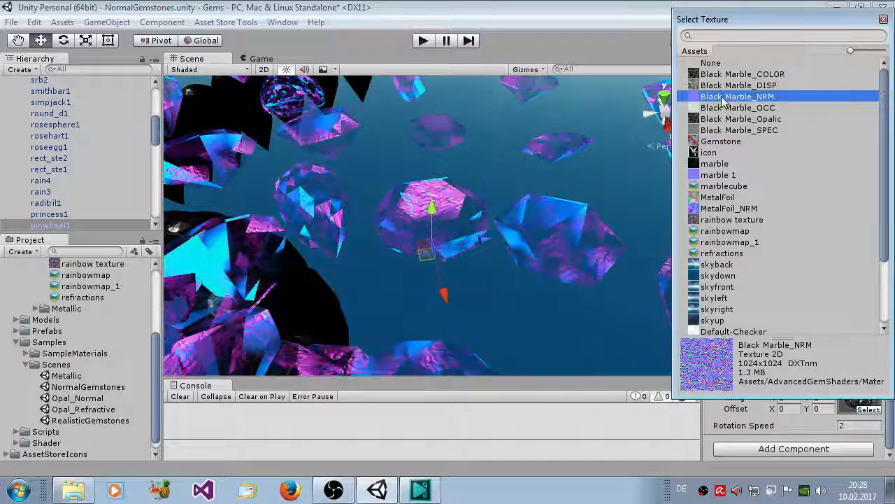
{"action": "left_click", "coordinate": [734, 152]}
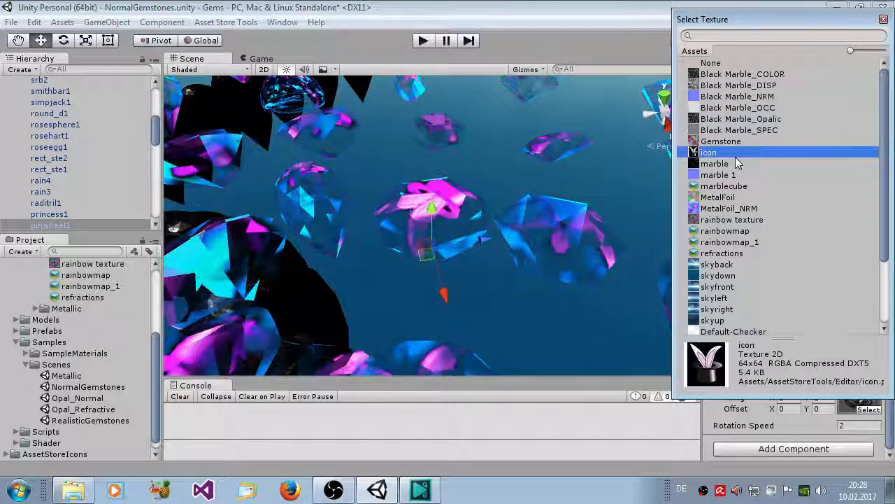
{"action": "double_click", "coordinate": [728, 65]}
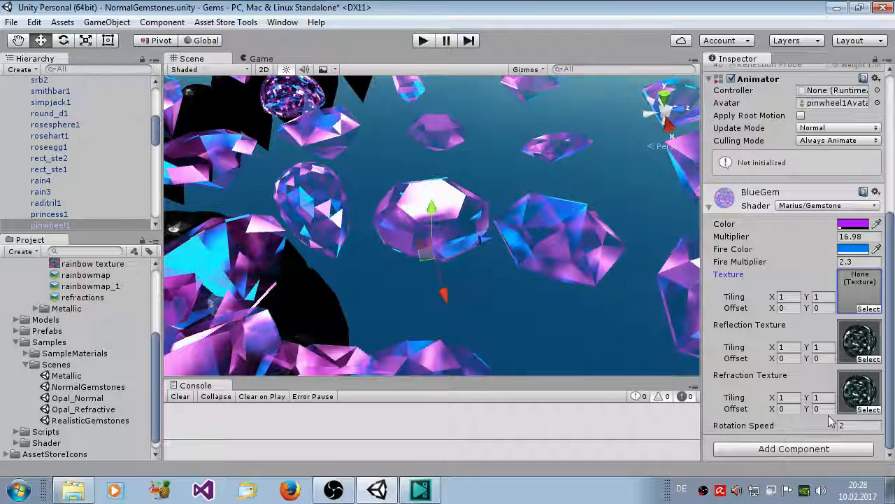
Step: Locate the project cubemap assigned to BlueGem's Reflection Texture and Refraction Texture
{"action": "left_click", "coordinate": [858, 341]}
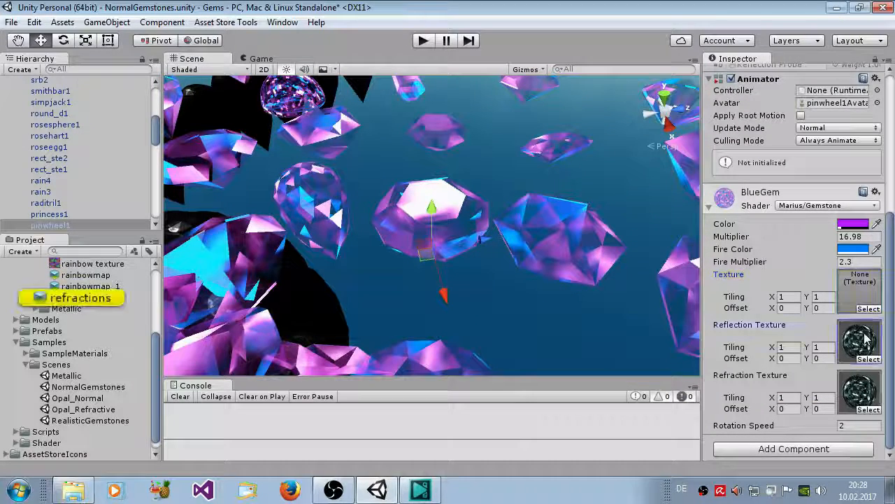
{"action": "left_click", "coordinate": [862, 398]}
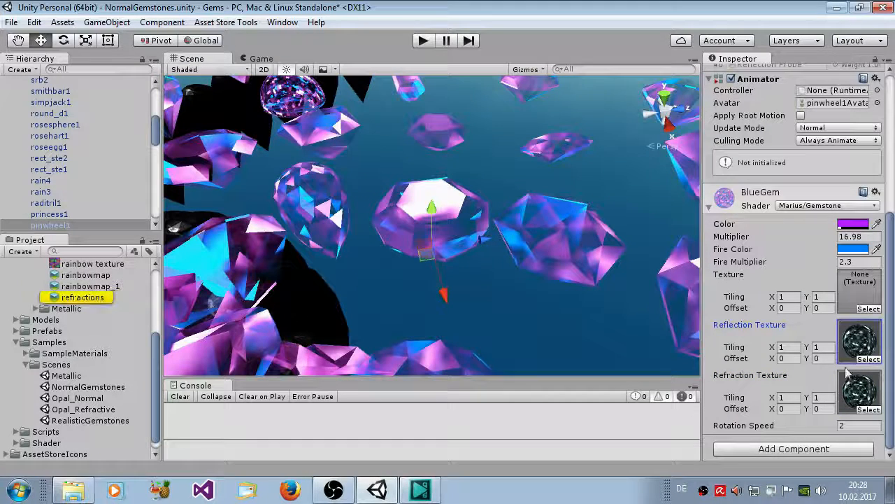
{"action": "left_click", "coordinate": [860, 338]}
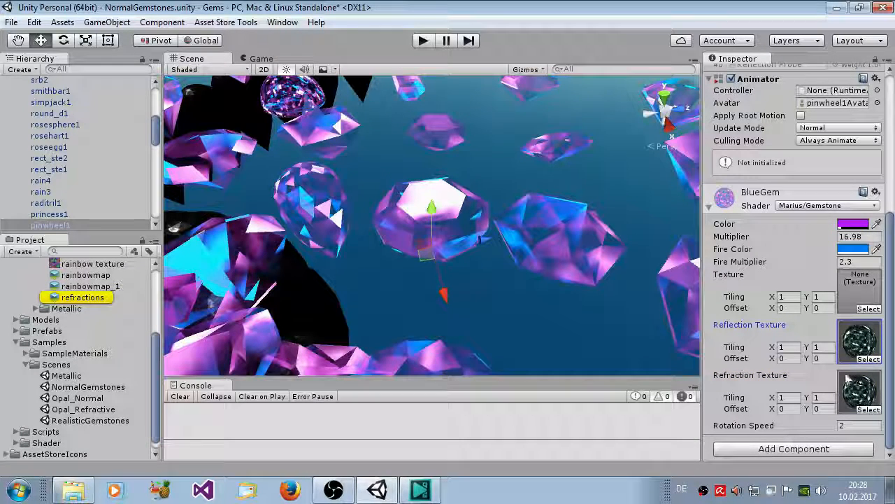
Step: Try the rainbowmap cubemap as BlueGem's Reflection Texture, inspect the pinwheel1 gem closely, and restore the refractions cubemap
{"action": "left_click", "coordinate": [868, 408]}
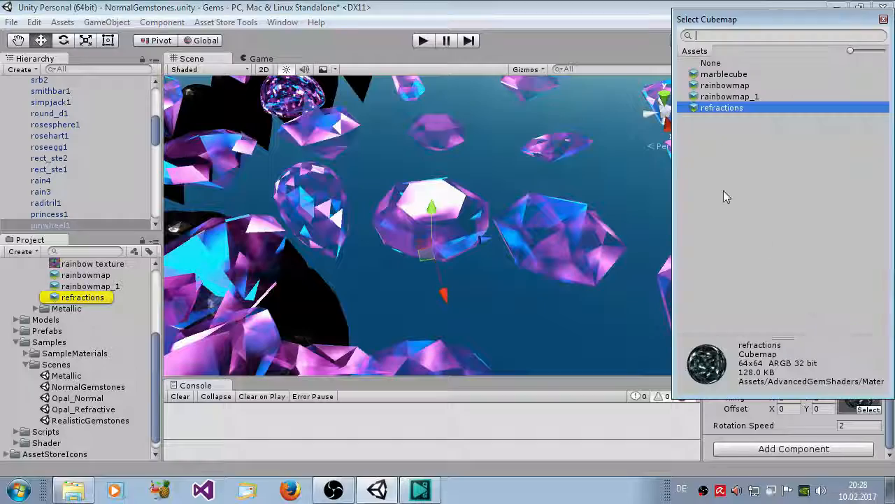
{"action": "left_click", "coordinate": [725, 87]}
{"action": "double_click", "coordinate": [725, 87]}
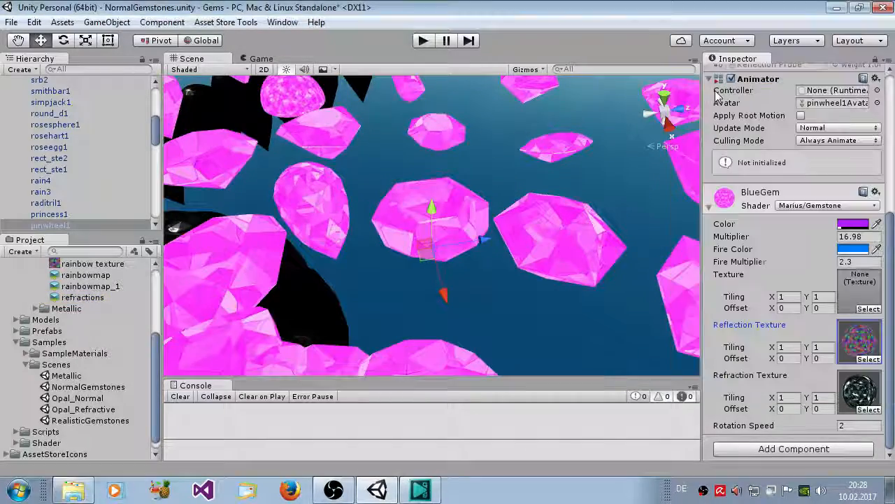
{"action": "scroll", "coordinate": [407, 235], "scroll_direction": "up", "scroll_amount": 3}
{"action": "scroll", "coordinate": [395, 249], "scroll_direction": "up", "scroll_amount": 7}
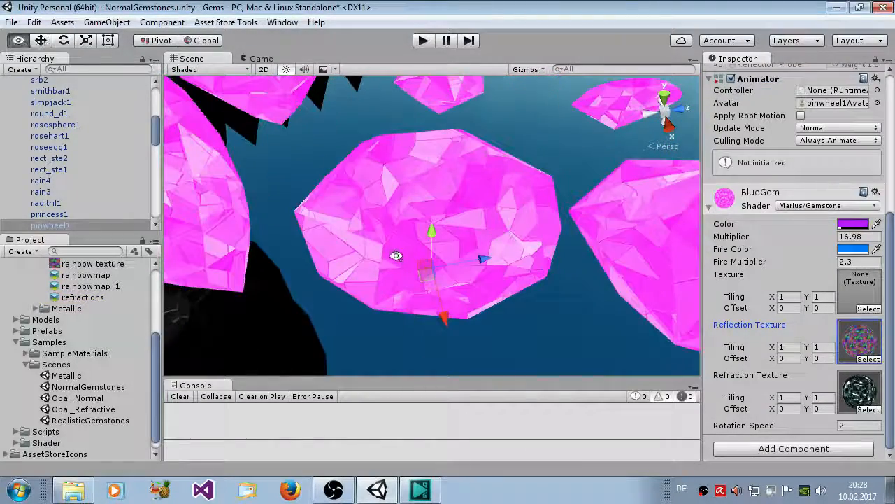
{"action": "left_click_drag", "start_coordinate": [396, 256], "coordinate": [375, 274], "text": "alt"}
{"action": "left_click", "coordinate": [867, 359]}
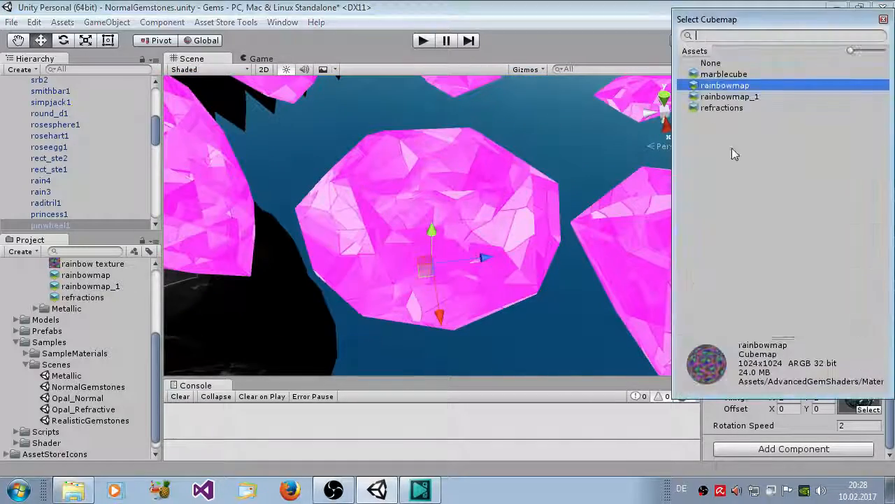
{"action": "double_click", "coordinate": [713, 108]}
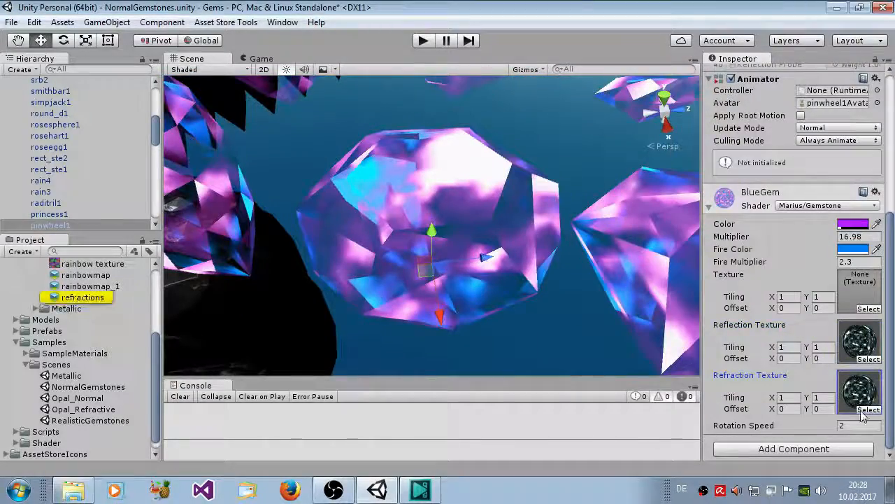
Step: Assign the rainbowmap cubemap as BlueGem's Refraction Texture
{"action": "left_click", "coordinate": [867, 409]}
{"action": "double_click", "coordinate": [724, 85]}
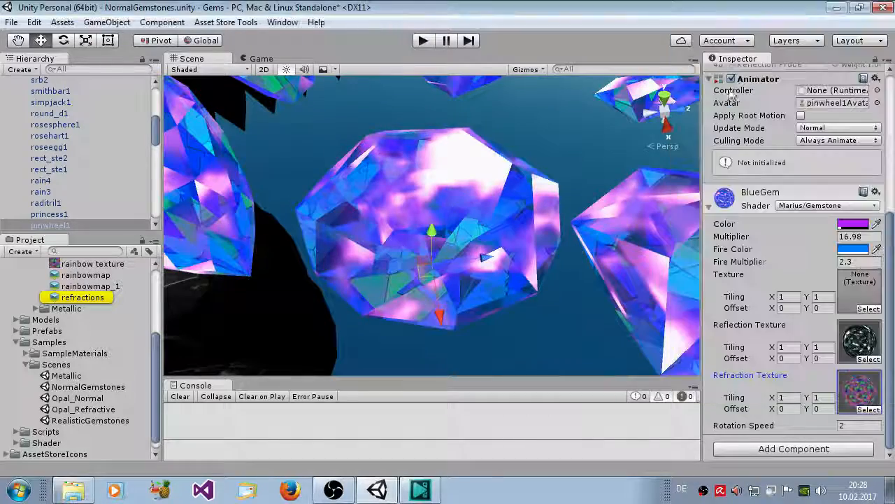
Step: Restore the refractions cubemap as BlueGem's Refraction Texture and inspect the pinwheel1 gem from different angles
{"action": "left_click_drag", "start_coordinate": [480, 277], "coordinate": [389, 230], "text": "alt"}
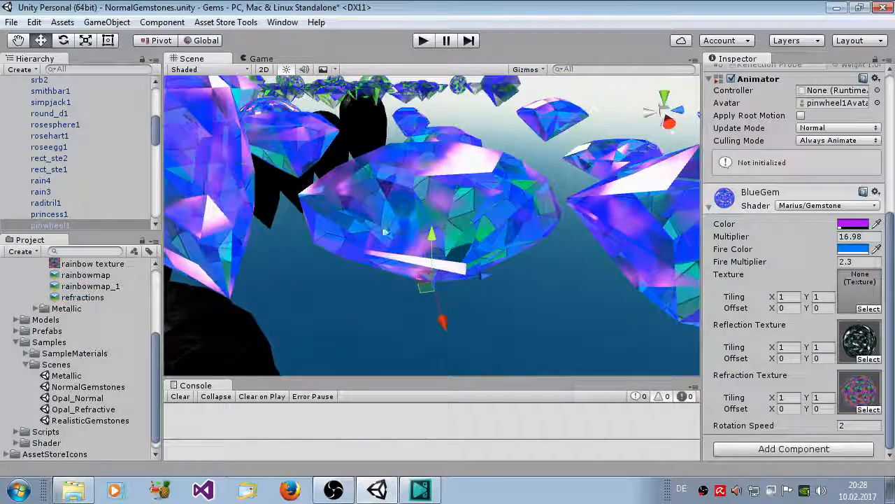
{"action": "left_click", "coordinate": [868, 409]}
{"action": "double_click", "coordinate": [718, 111]}
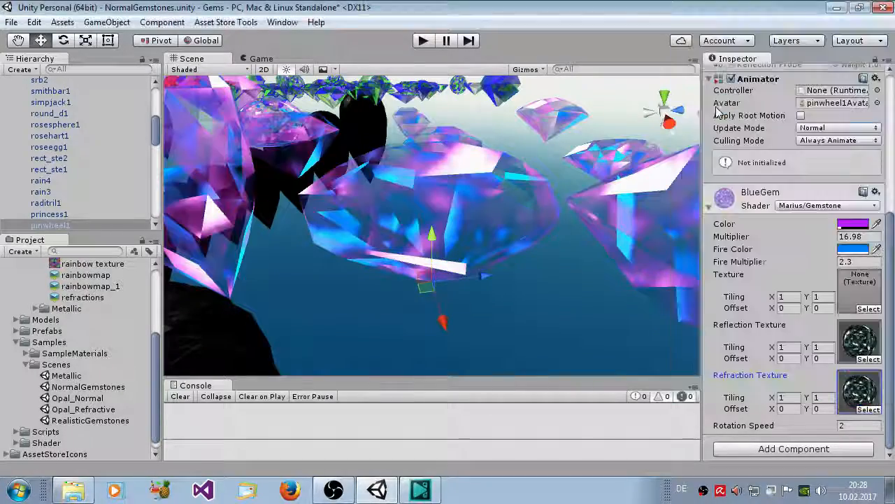
{"action": "scroll", "coordinate": [561, 170], "scroll_direction": "down", "scroll_amount": 4}
{"action": "scroll", "coordinate": [556, 178], "scroll_direction": "up", "scroll_amount": 2}
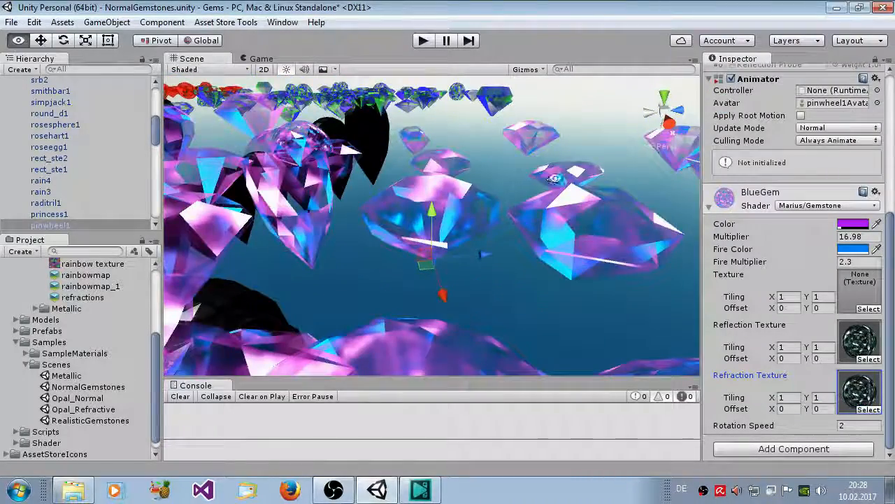
{"action": "left_click_drag", "start_coordinate": [554, 179], "coordinate": [539, 225], "text": "alt"}
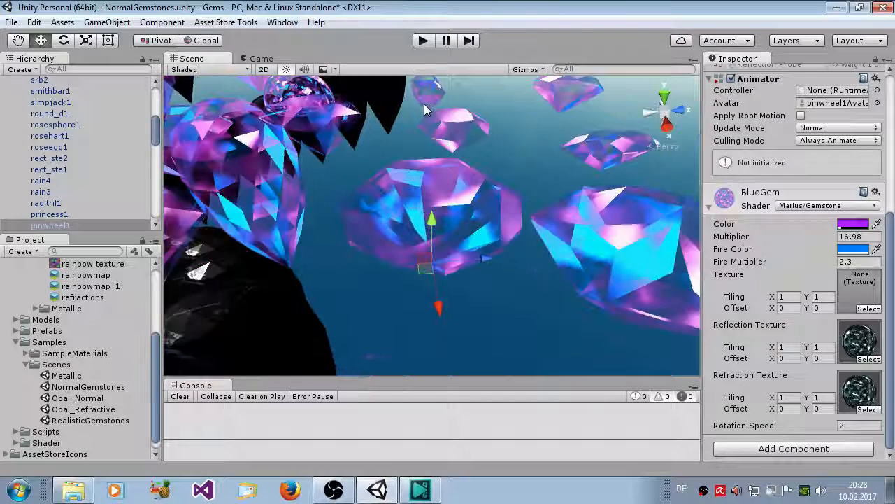
Step: Run the NormalGemstones scene to view the gems through the game camera, and stop it
{"action": "left_click", "coordinate": [420, 42]}
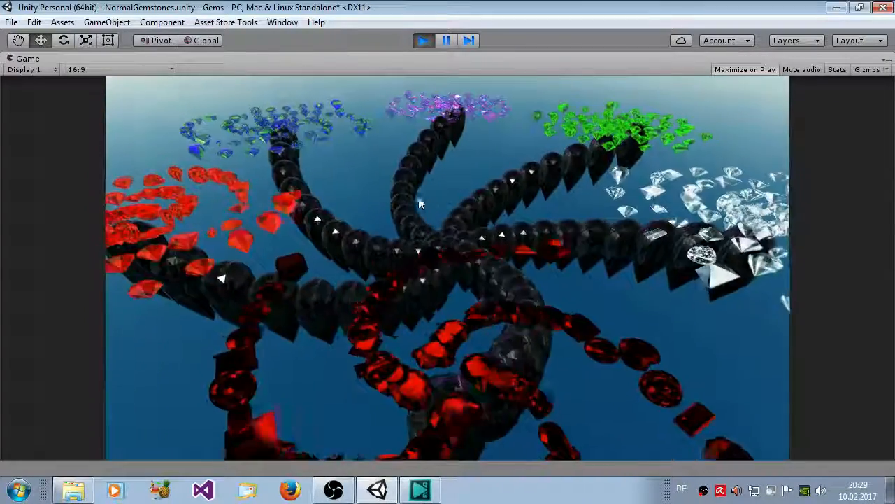
{"action": "left_click", "coordinate": [423, 41]}
Step: Disable Y-axis rotation in the Rotor's Rotating Object script and test the scene in play mode
{"action": "scroll", "coordinate": [441, 109], "scroll_direction": "down", "scroll_amount": 6}
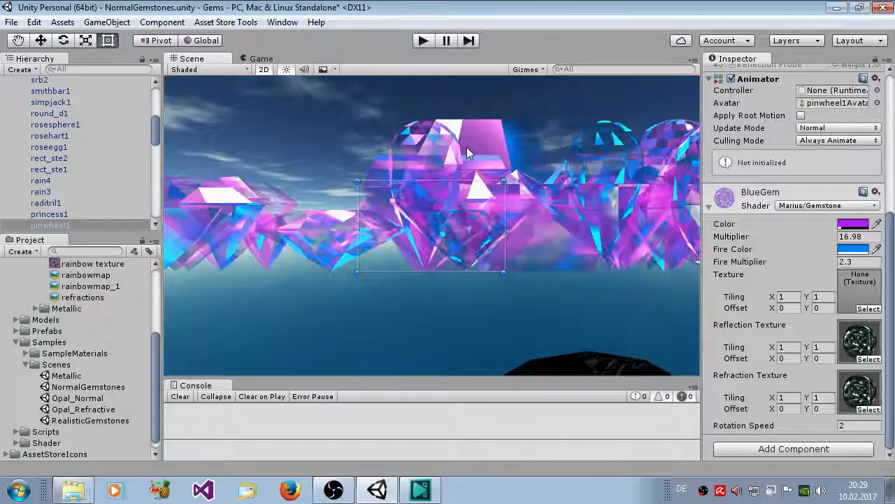
{"action": "scroll", "coordinate": [466, 148], "scroll_direction": "up", "scroll_amount": 7}
{"action": "scroll", "coordinate": [73, 157], "scroll_direction": "up", "scroll_amount": 5}
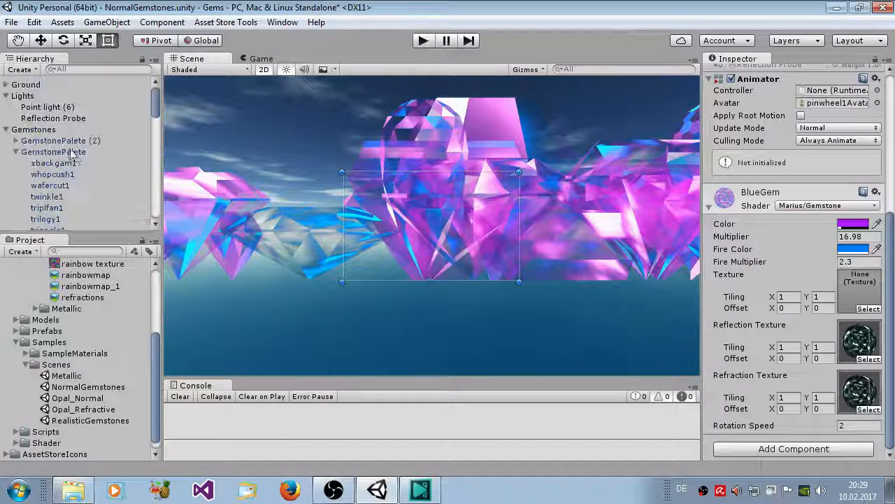
{"action": "left_click", "coordinate": [7, 130]}
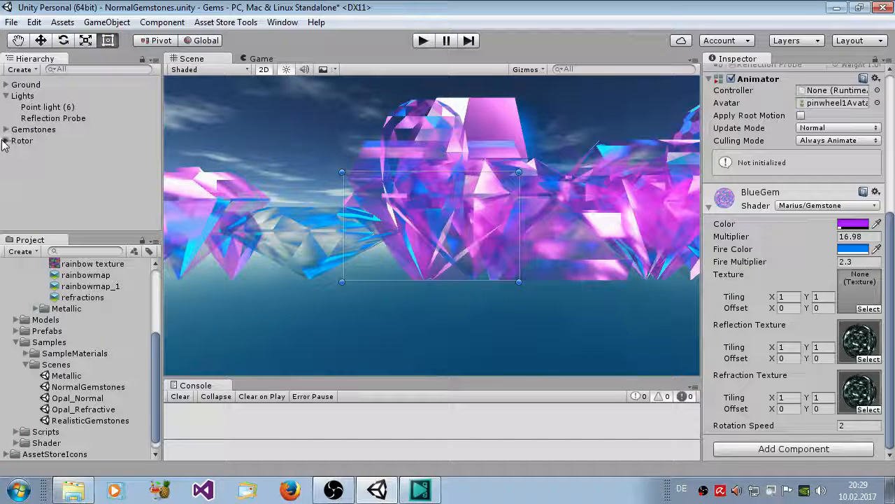
{"action": "left_click", "coordinate": [5, 140]}
{"action": "left_click", "coordinate": [65, 143]}
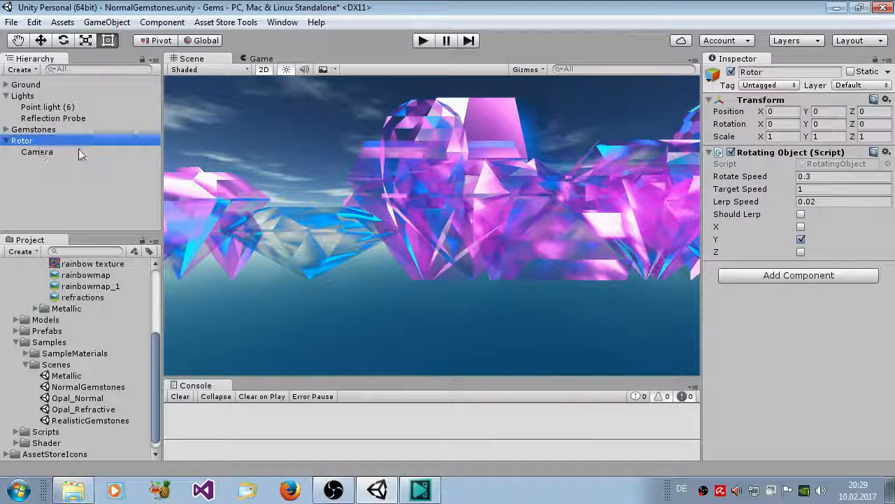
{"action": "left_click", "coordinate": [801, 239]}
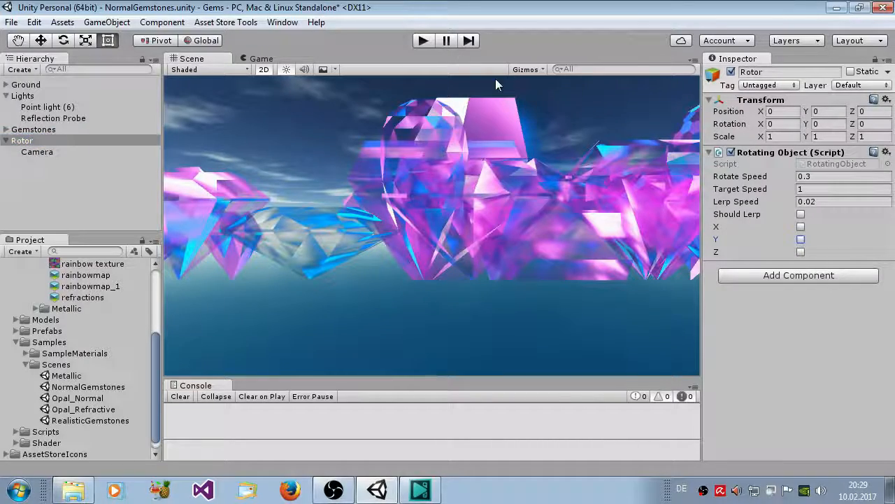
{"action": "left_click", "coordinate": [426, 40]}
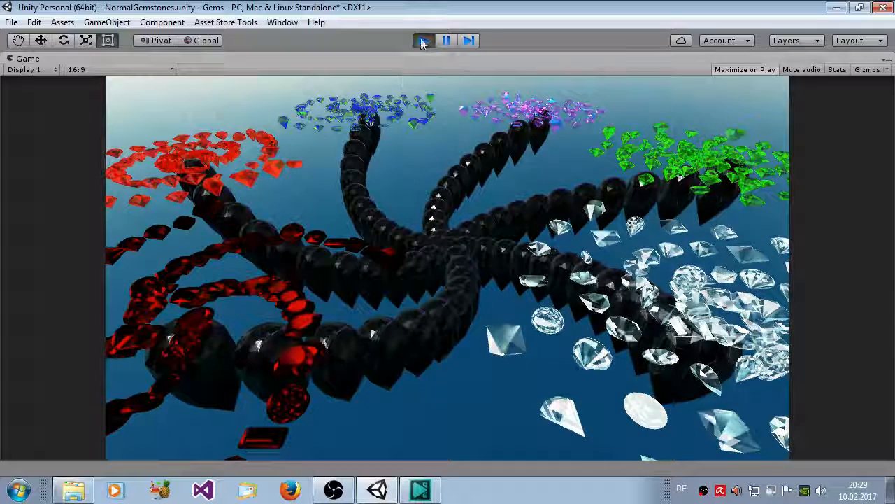
{"action": "key", "text": "ctrl+p"}
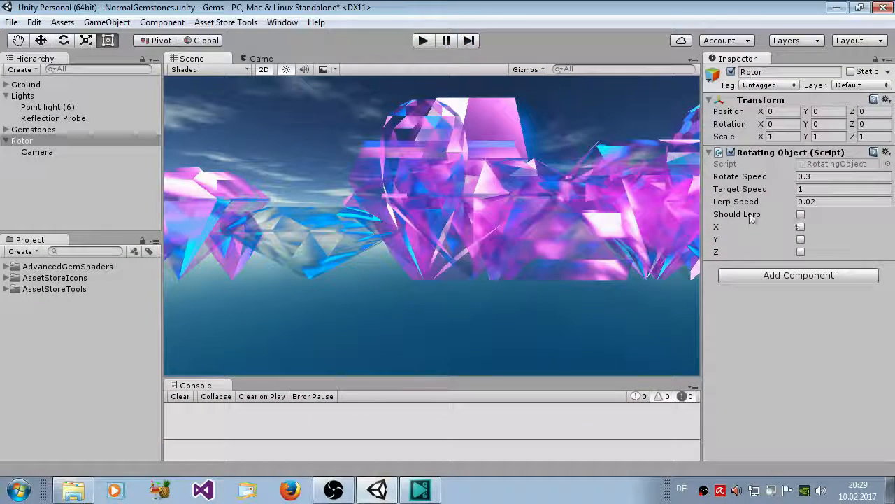
Step: Select the pinwheel1 gem in the scene and view its BlueGem material settings
{"action": "left_click", "coordinate": [489, 231]}
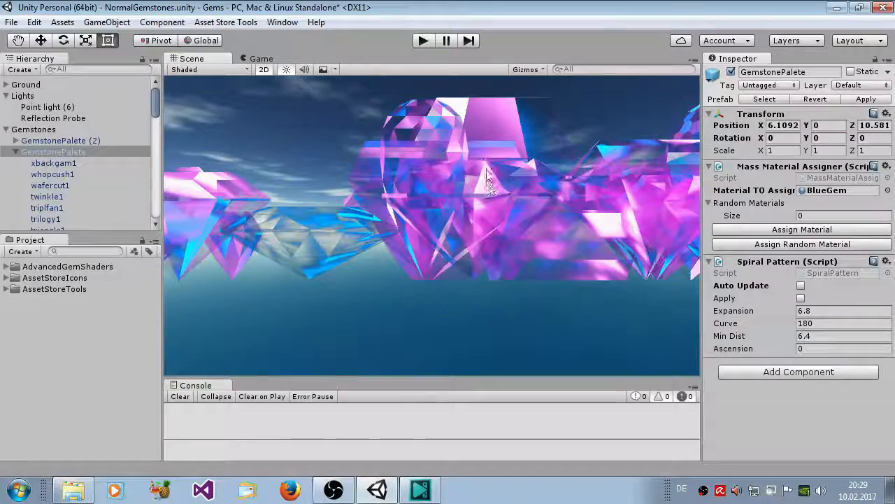
{"action": "middle_click_drag", "start_coordinate": [465, 185], "coordinate": [445, 193]}
{"action": "left_click", "coordinate": [260, 70]}
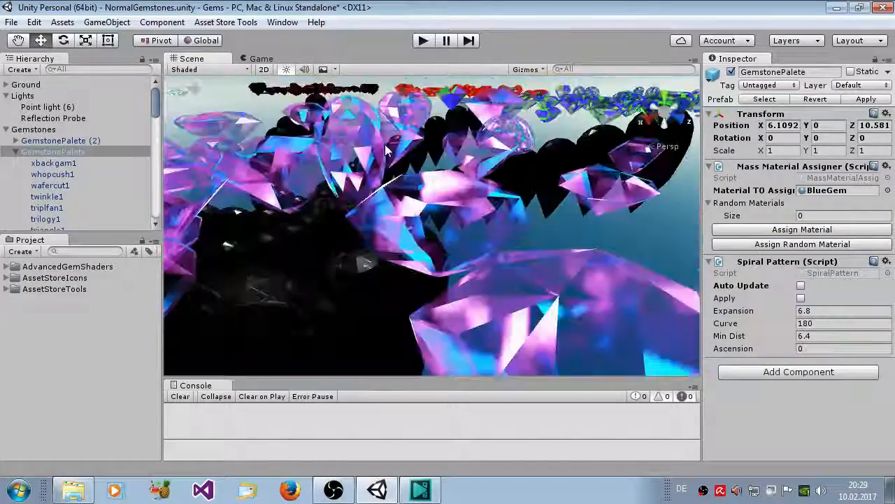
{"action": "left_click", "coordinate": [447, 213]}
{"action": "scroll", "coordinate": [801, 307], "scroll_direction": "down", "scroll_amount": 3}
{"action": "scroll", "coordinate": [801, 308], "scroll_direction": "down", "scroll_amount": 3}
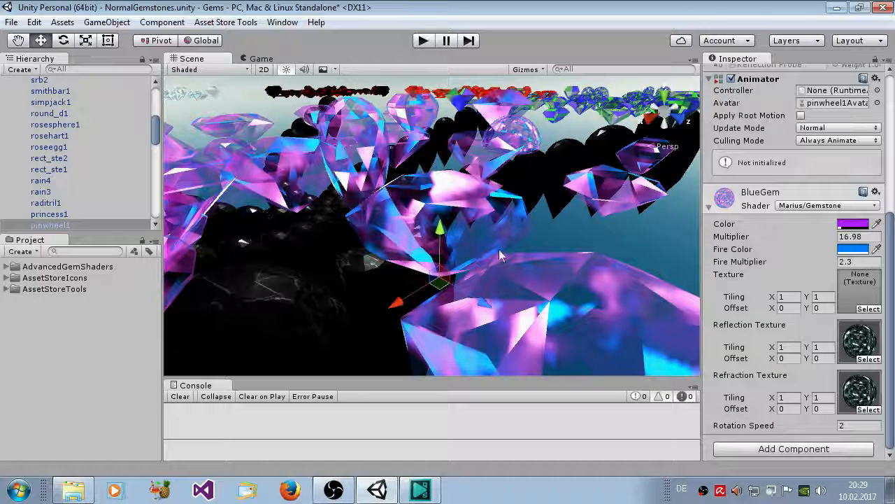
Step: Expand AdvancedGemShaders and its Shader folder to look over the available gem shaders
{"action": "left_click", "coordinate": [6, 267]}
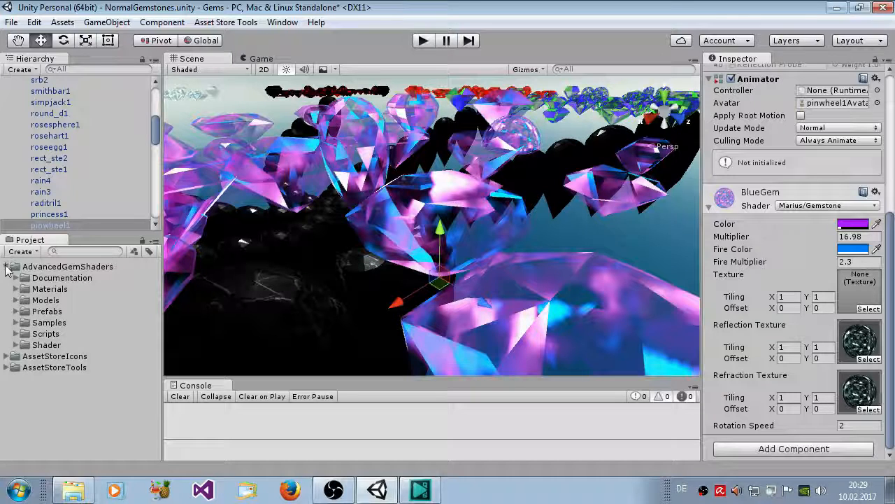
{"action": "left_click", "coordinate": [16, 333]}
{"action": "left_click", "coordinate": [15, 334]}
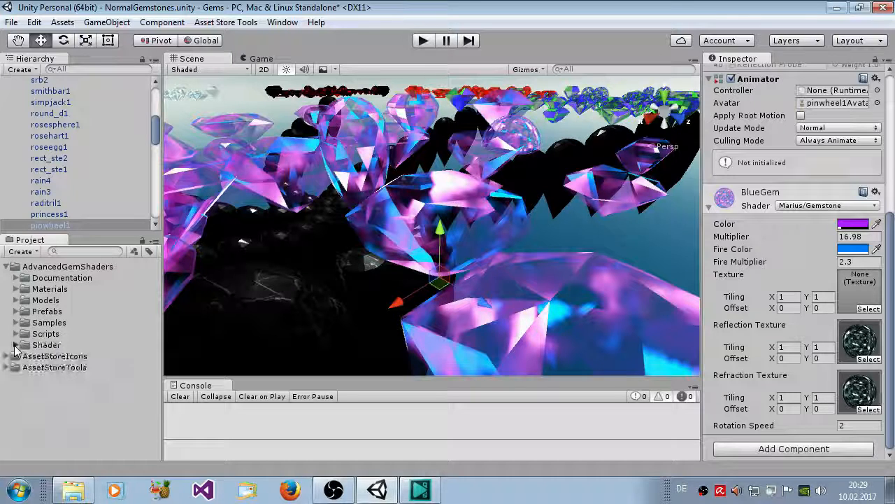
{"action": "left_click", "coordinate": [16, 345]}
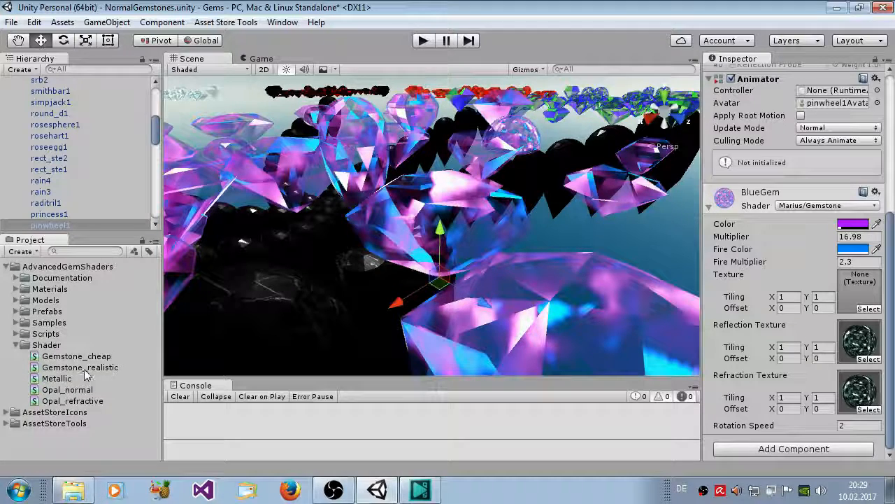
Step: Open the RealisticGemstones sample scene, discarding the changes made to NormalGemstones
{"action": "left_click", "coordinate": [15, 323]}
{"action": "left_click", "coordinate": [26, 344]}
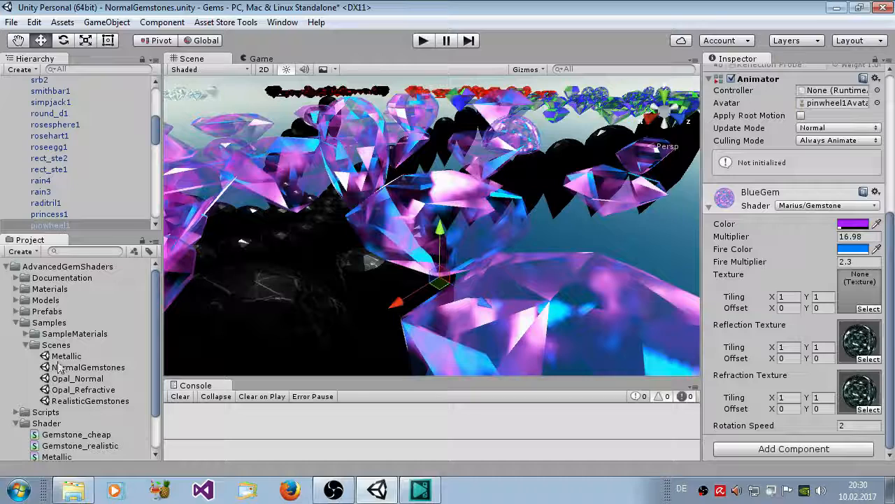
{"action": "double_click", "coordinate": [82, 401]}
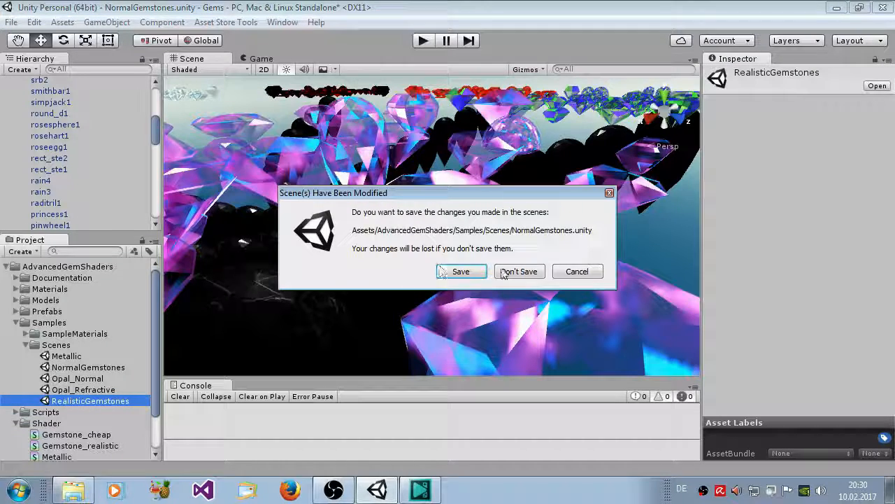
{"action": "left_click", "coordinate": [507, 271]}
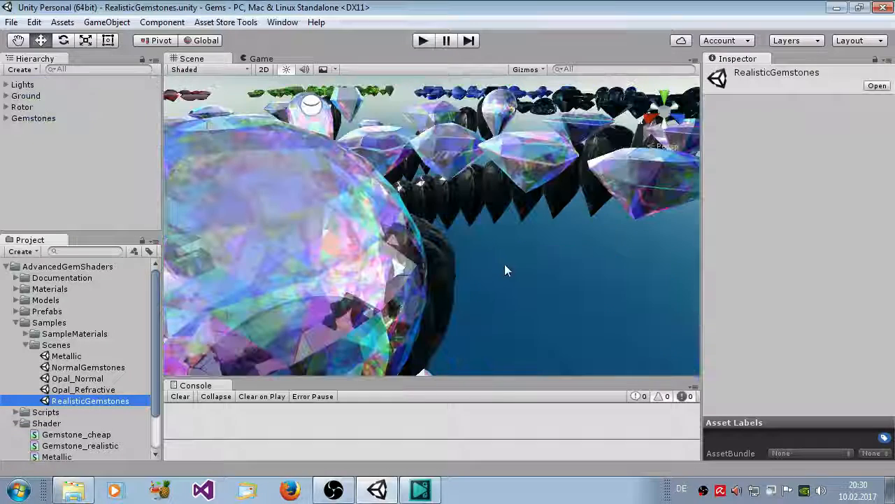
Step: Examine the RealisticGemstones scene through the game camera and from several angles in the Scene view
{"action": "left_click", "coordinate": [261, 58]}
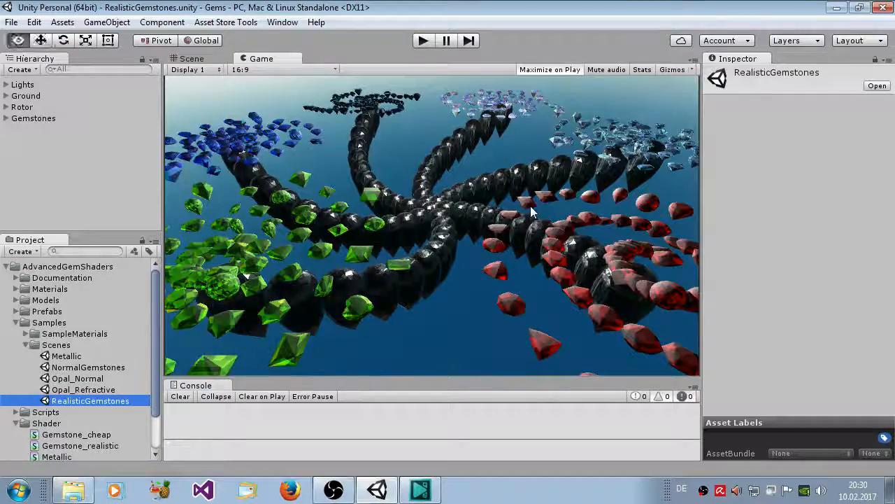
{"action": "left_click", "coordinate": [190, 59]}
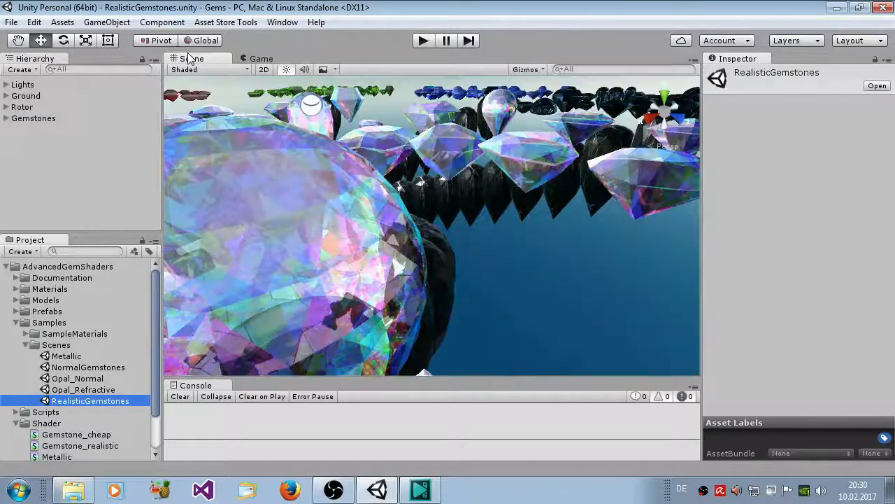
{"action": "left_click_drag", "start_coordinate": [488, 172], "coordinate": [609, 234], "text": "alt"}
{"action": "middle_click_drag", "start_coordinate": [609, 234], "coordinate": [516, 199]}
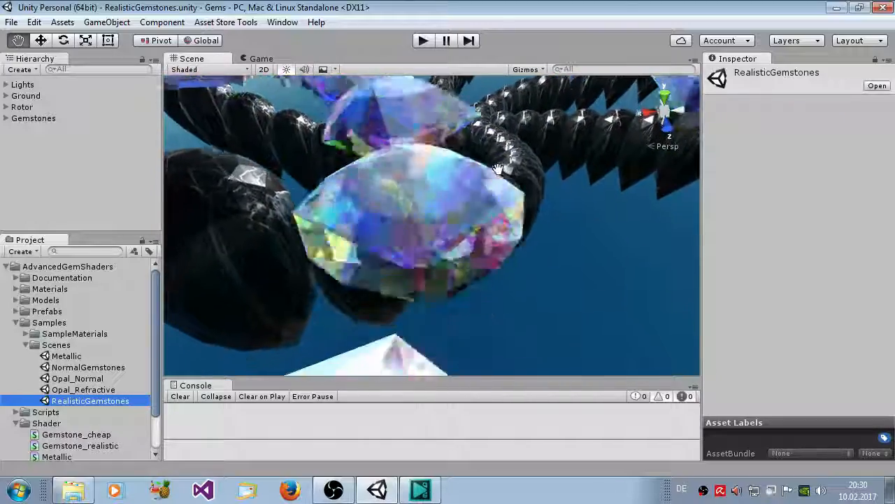
{"action": "scroll", "coordinate": [514, 224], "scroll_direction": "down", "scroll_amount": 8}
{"action": "left_click_drag", "start_coordinate": [514, 226], "coordinate": [560, 216], "text": "alt"}
{"action": "middle_click_drag", "start_coordinate": [583, 242], "coordinate": [600, 226]}
{"action": "scroll", "coordinate": [540, 229], "scroll_direction": "up", "scroll_amount": 2}
{"action": "scroll", "coordinate": [539, 228], "scroll_direction": "up", "scroll_amount": 5}
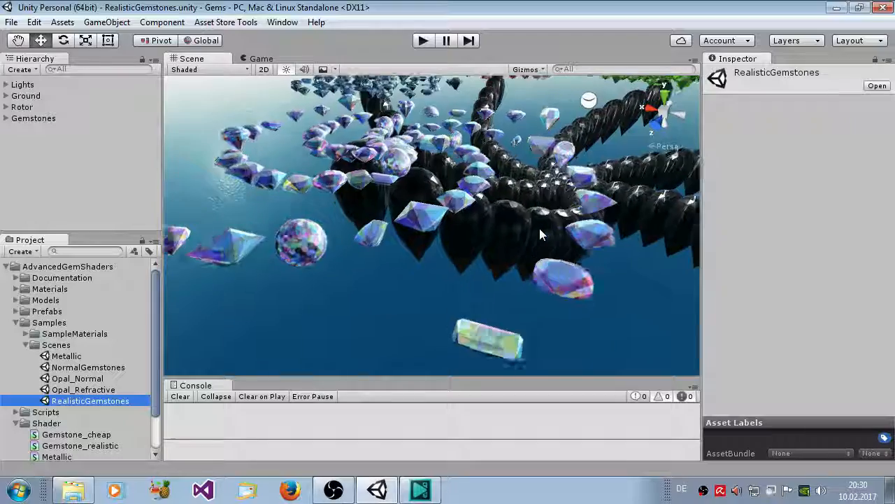
Step: Select the mulder1 gem in the scene and inspect its surface up close
{"action": "left_click", "coordinate": [610, 84]}
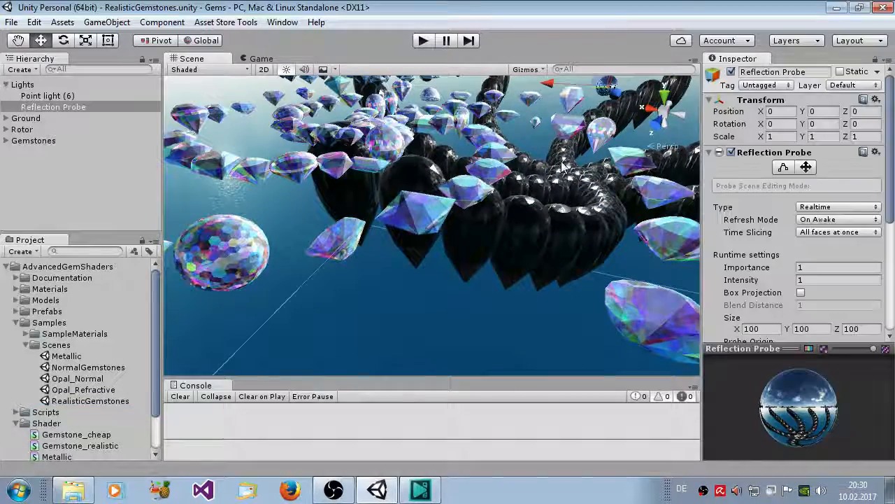
{"action": "left_click", "coordinate": [436, 226]}
{"action": "left_click", "coordinate": [433, 227]}
{"action": "scroll", "coordinate": [440, 245], "scroll_direction": "up", "scroll_amount": 5}
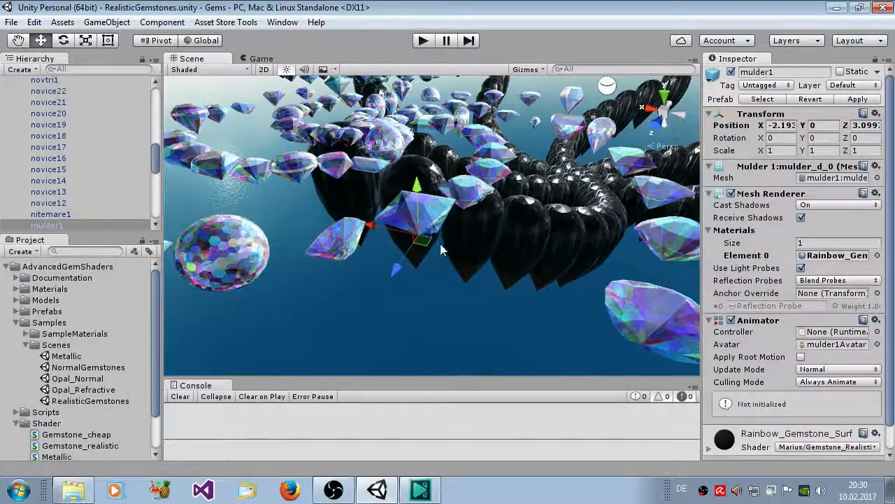
{"action": "left_click_drag", "start_coordinate": [440, 246], "coordinate": [477, 258], "text": "alt"}
{"action": "scroll", "coordinate": [768, 391], "scroll_direction": "down", "scroll_amount": 2}
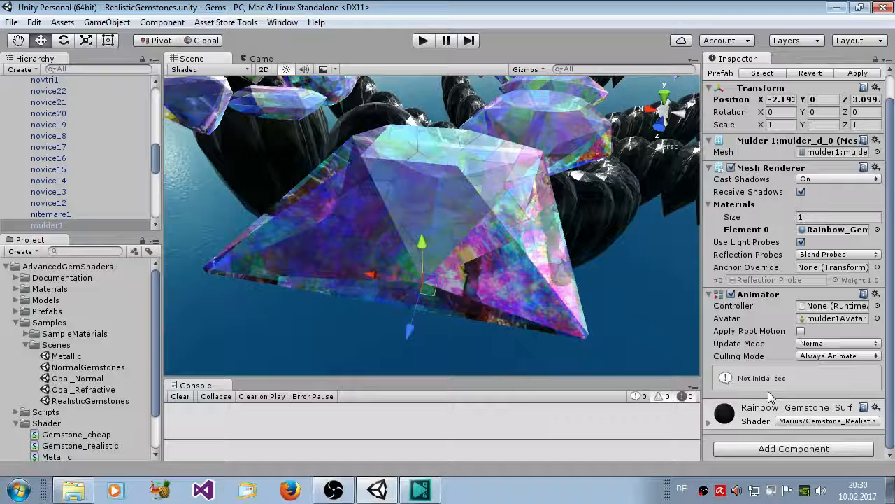
Step: Expand the Rainbow_Gemstone_Surf material and examine its main, inner and outer refraction and reflection power settings
{"action": "left_click", "coordinate": [719, 427]}
{"action": "scroll", "coordinate": [720, 280], "scroll_direction": "down", "scroll_amount": 5}
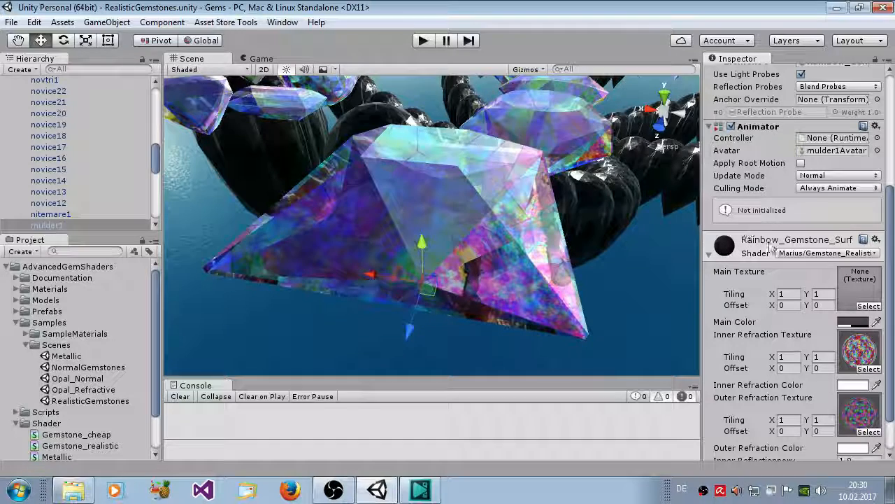
{"action": "scroll", "coordinate": [877, 329], "scroll_direction": "down", "scroll_amount": 3}
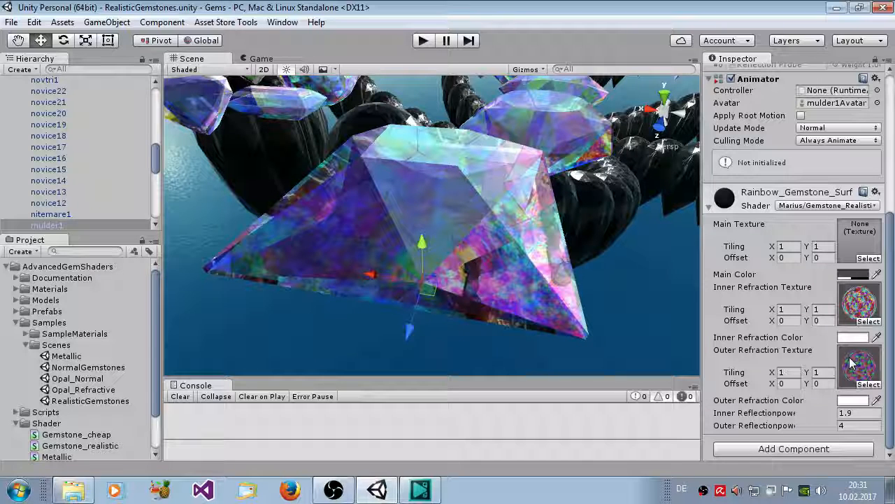
Step: Select the Reflection Probe, deactivate it to compare the look of the gems, and activate it again
{"action": "scroll", "coordinate": [512, 301], "scroll_direction": "down", "scroll_amount": 8}
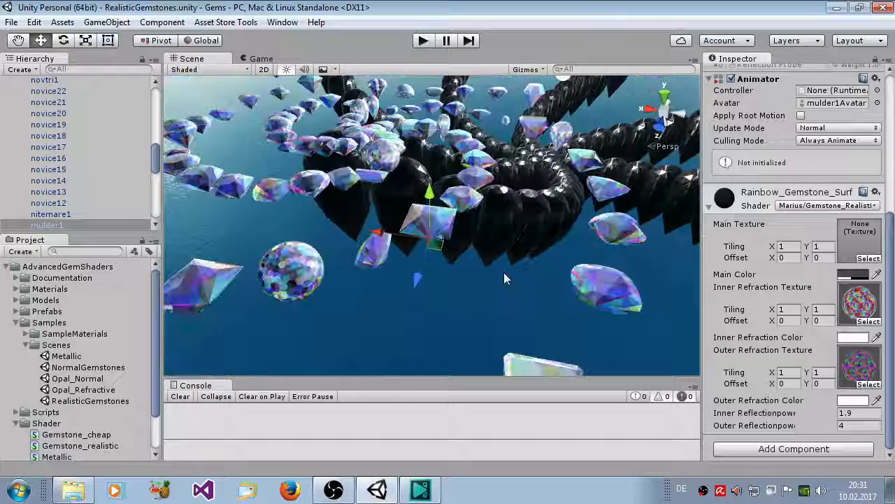
{"action": "scroll", "coordinate": [504, 277], "scroll_direction": "down", "scroll_amount": 5}
{"action": "left_click", "coordinate": [534, 103]}
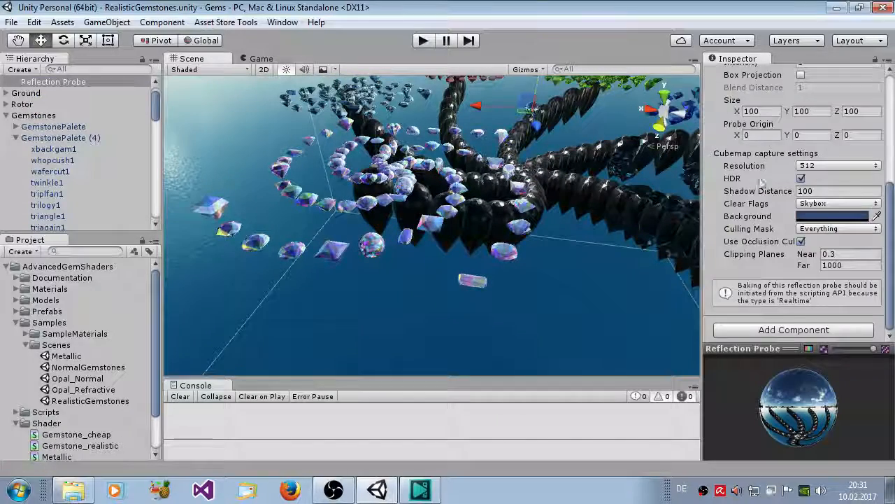
{"action": "scroll", "coordinate": [760, 179], "scroll_direction": "up", "scroll_amount": 6}
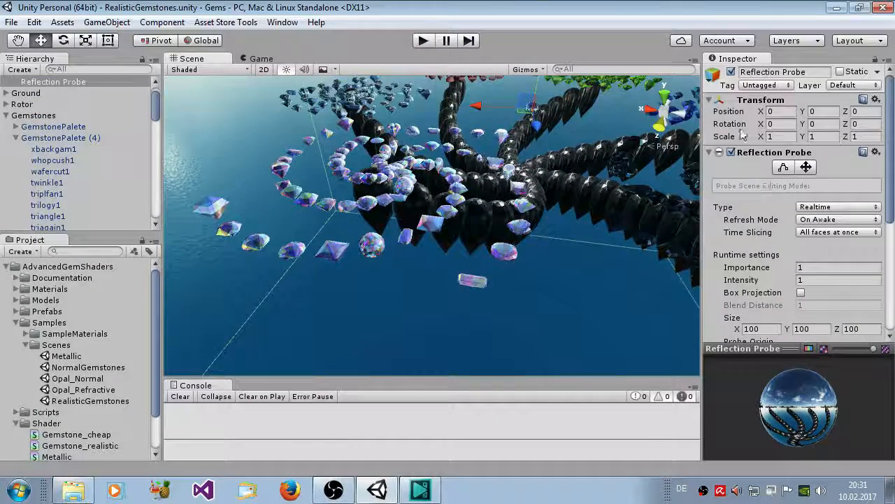
{"action": "left_click", "coordinate": [730, 72]}
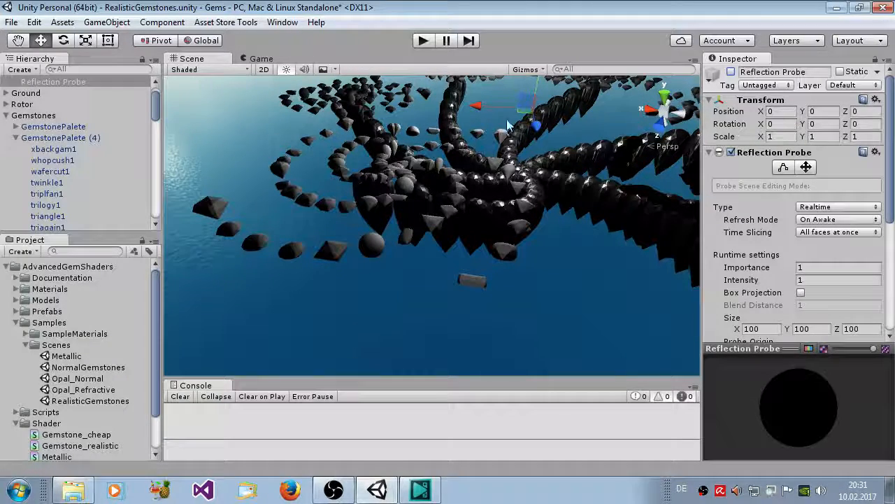
{"action": "left_click", "coordinate": [731, 72]}
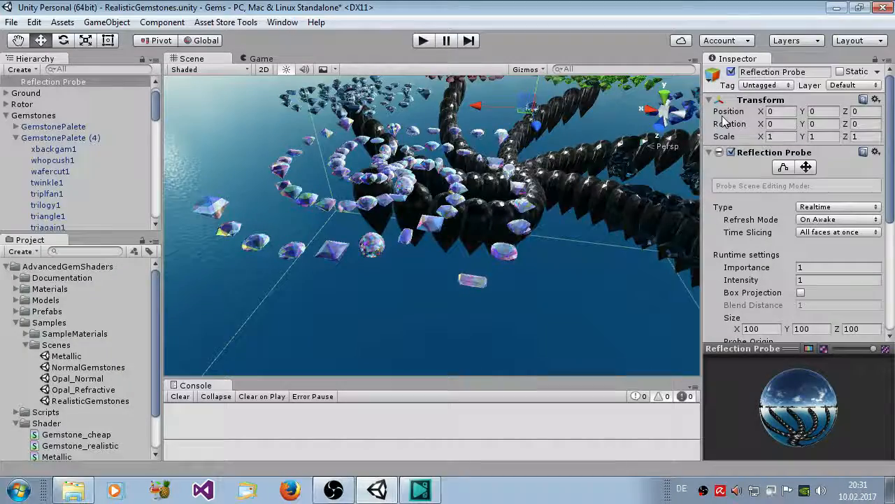
Step: Select the round hornets1 gem in GemstonePalete (4), frame it and inspect its faceted surface up close
{"action": "left_click", "coordinate": [290, 280]}
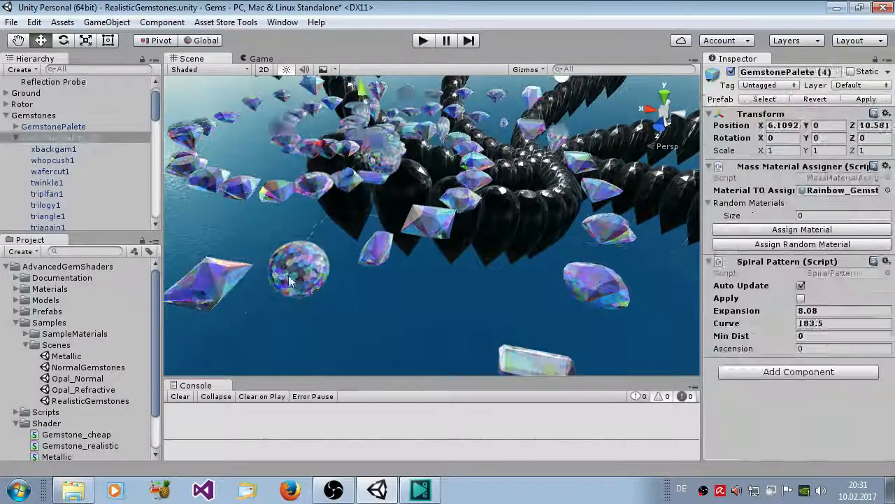
{"action": "left_click", "coordinate": [292, 280]}
{"action": "scroll", "coordinate": [819, 420], "scroll_direction": "down", "scroll_amount": 10}
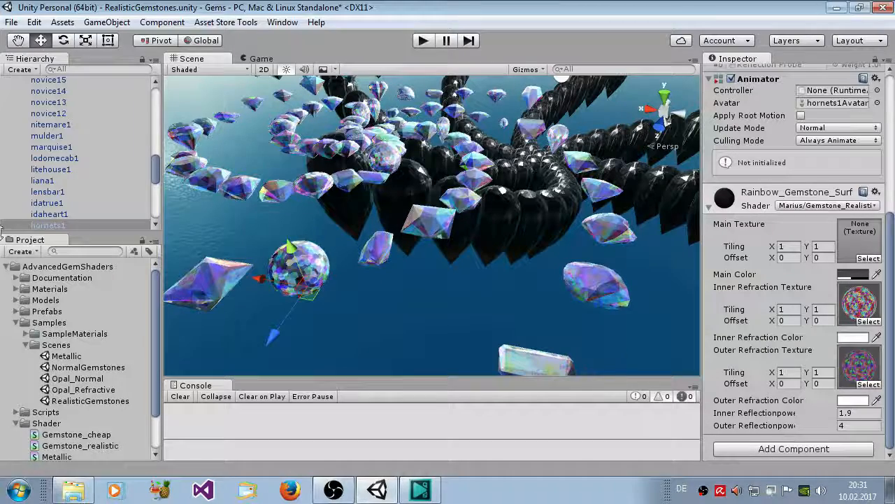
{"action": "double_click", "coordinate": [58, 225]}
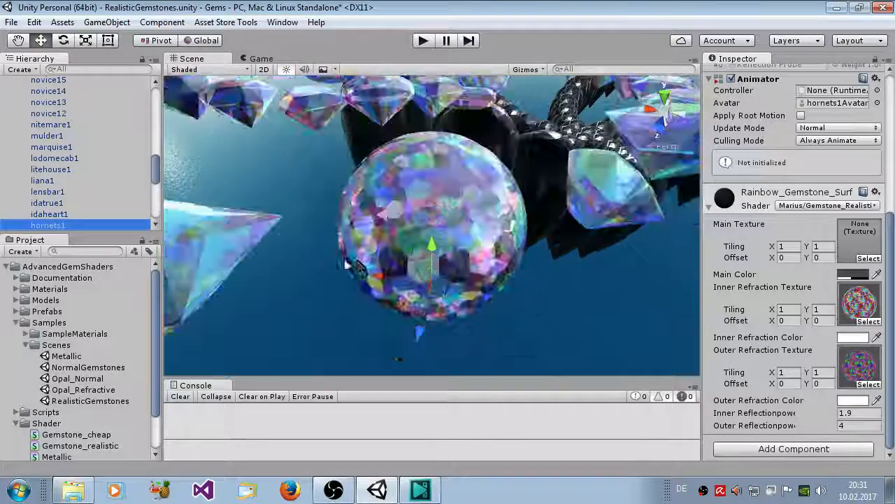
{"action": "left_click_drag", "start_coordinate": [383, 263], "coordinate": [599, 295], "text": "alt"}
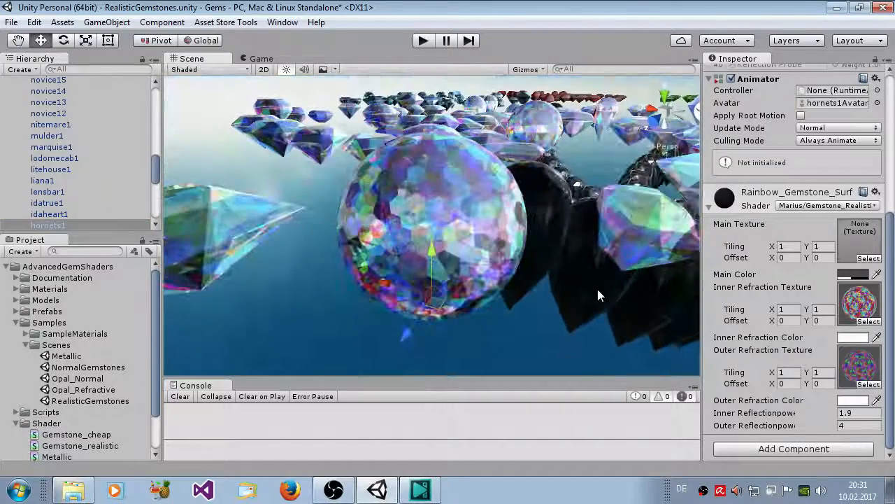
Step: Set both the inner and outer reflection power of the Rainbow_Gemstone_Surf material to 0
{"action": "double_click", "coordinate": [846, 412]}
{"action": "type", "text": "0"}
{"action": "key", "text": "Tab"}
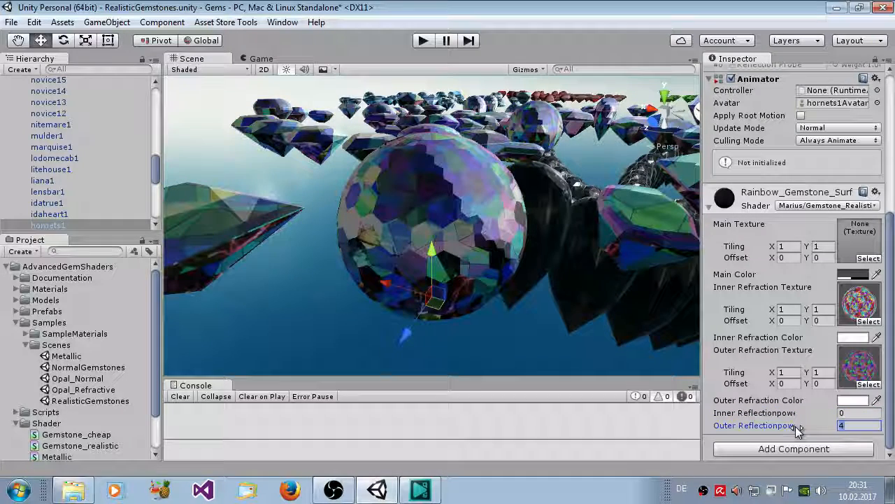
{"action": "type", "text": "0"}
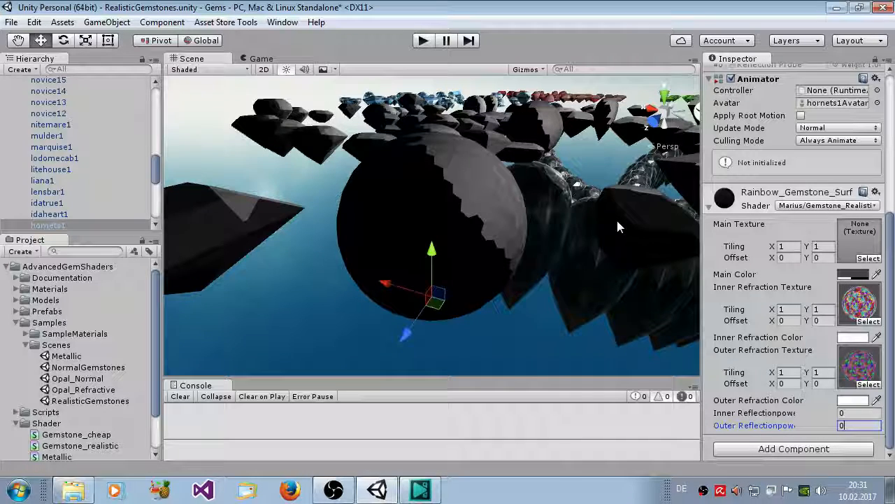
Step: Restore the Rainbow_Gemstone_Surf reflection powers to 4 for outer and 1.9 for inner
{"action": "key", "text": "BackSpace"}
{"action": "type", "text": "4"}
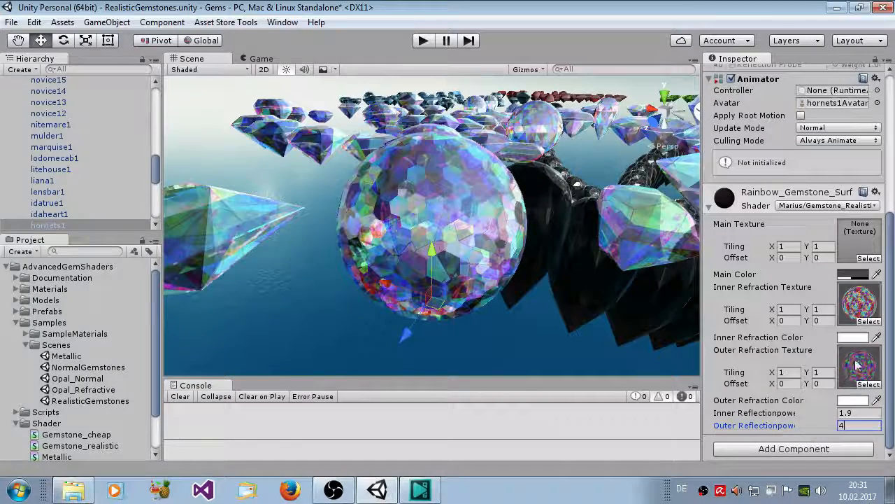
{"action": "left_click", "coordinate": [850, 413]}
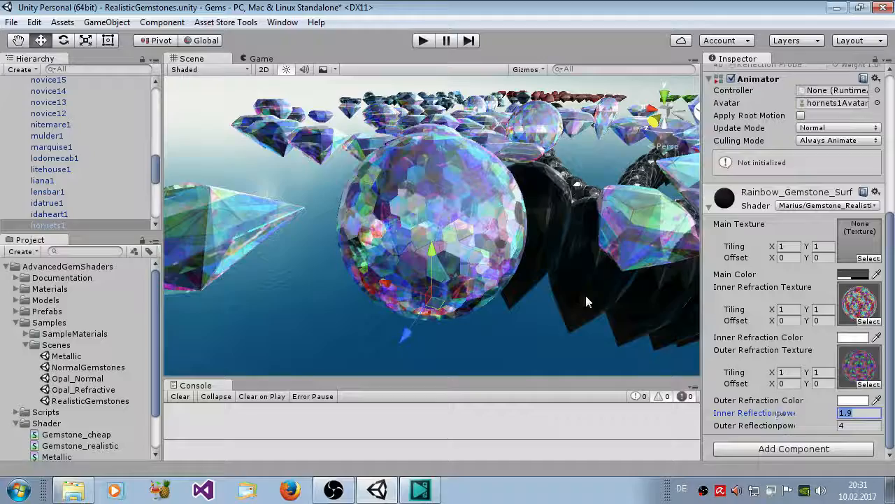
Step: Examine the gem clusters of the RealisticGemstones scene from a distance and the blue gems up close
{"action": "scroll", "coordinate": [586, 297], "scroll_direction": "down", "scroll_amount": 15}
{"action": "right_click_drag", "start_coordinate": [584, 246], "coordinate": [583, 246]}
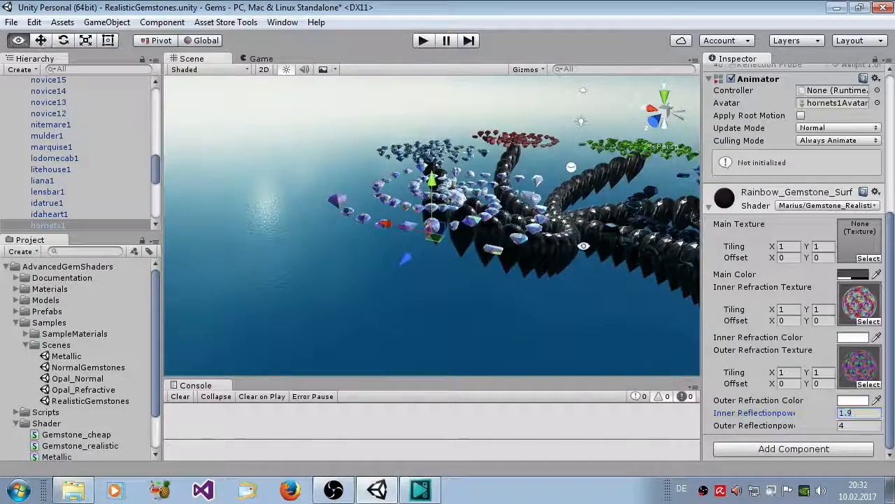
{"action": "left_click_drag", "start_coordinate": [584, 246], "coordinate": [573, 308], "text": "alt"}
{"action": "middle_click_drag", "start_coordinate": [573, 307], "coordinate": [237, 279]}
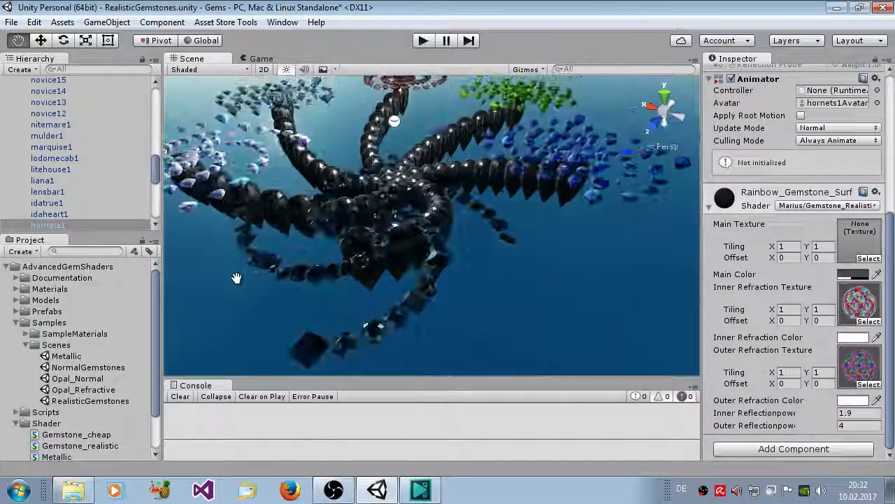
{"action": "left_click_drag", "start_coordinate": [558, 235], "coordinate": [363, 236], "text": "alt"}
{"action": "middle_click_drag", "start_coordinate": [499, 256], "coordinate": [288, 234]}
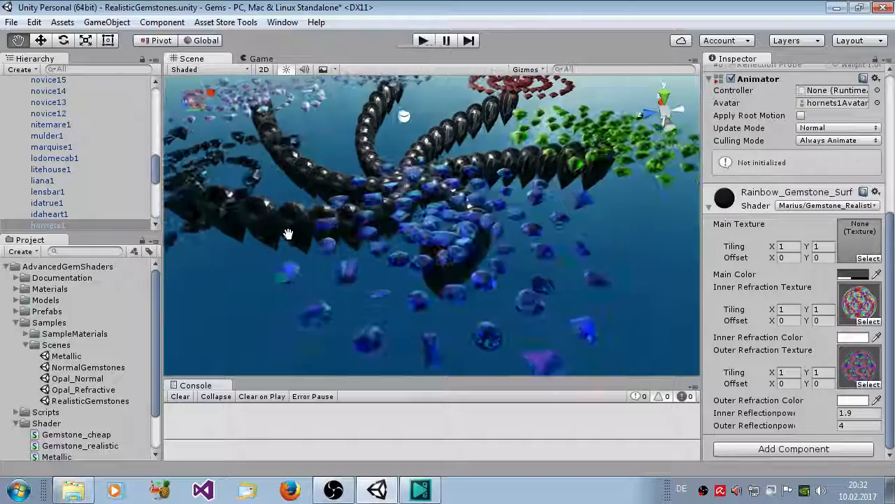
{"action": "scroll", "coordinate": [413, 265], "scroll_direction": "up", "scroll_amount": 6}
{"action": "left_click_drag", "start_coordinate": [416, 286], "coordinate": [352, 236], "text": "alt"}
{"action": "middle_click_drag", "start_coordinate": [541, 260], "coordinate": [425, 274]}
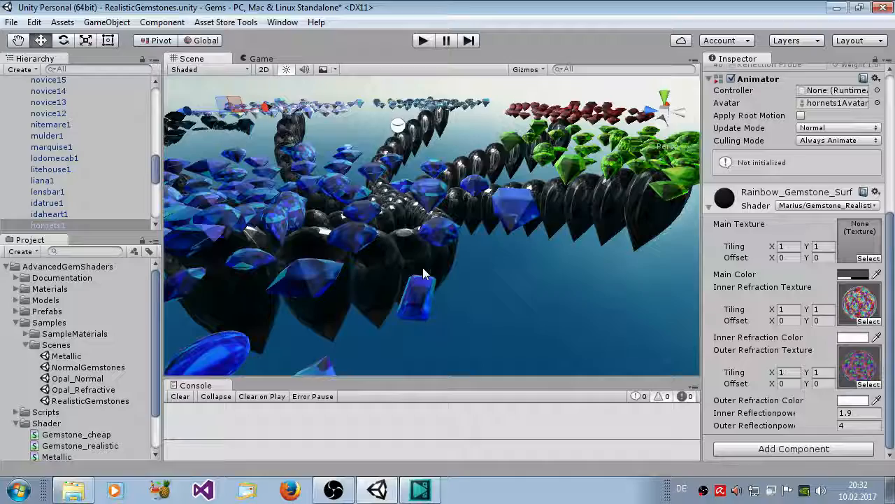
{"action": "scroll", "coordinate": [425, 269], "scroll_direction": "down", "scroll_amount": 6}
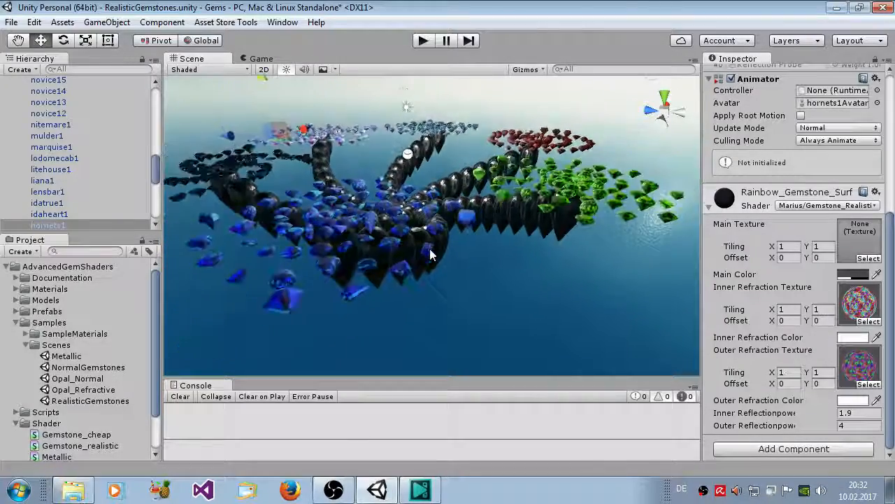
{"action": "left_click_drag", "start_coordinate": [510, 227], "coordinate": [452, 270], "text": "alt"}
{"action": "scroll", "coordinate": [420, 241], "scroll_direction": "down", "scroll_amount": 2}
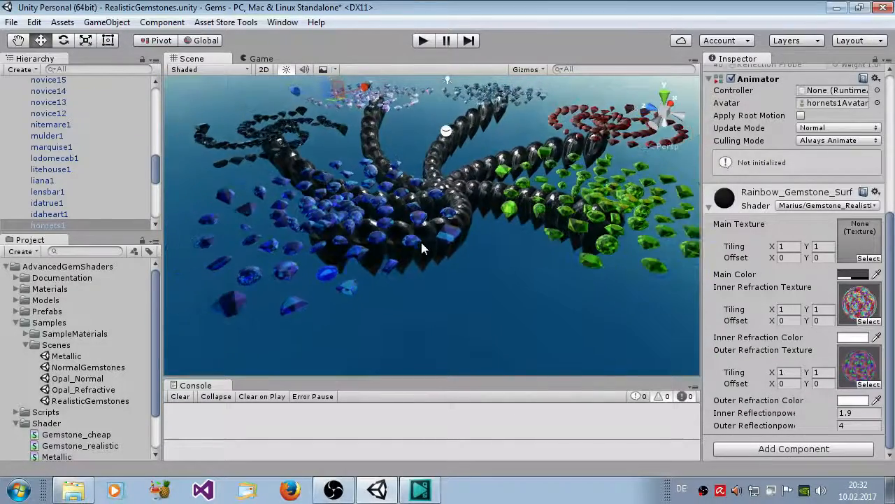
{"action": "scroll", "coordinate": [422, 244], "scroll_direction": "up", "scroll_amount": 6}
{"action": "left_click_drag", "start_coordinate": [403, 283], "coordinate": [554, 290], "text": "alt"}
{"action": "scroll", "coordinate": [489, 242], "scroll_direction": "up", "scroll_amount": 3}
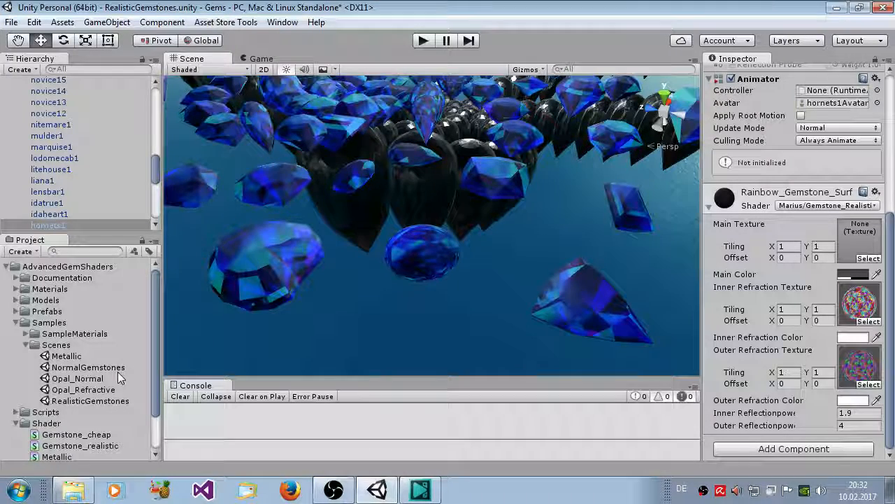
Step: Open the Opal_Refractive scene without saving RealisticGemstones and frame Plane (3) of the Ground group
{"action": "double_click", "coordinate": [77, 390]}
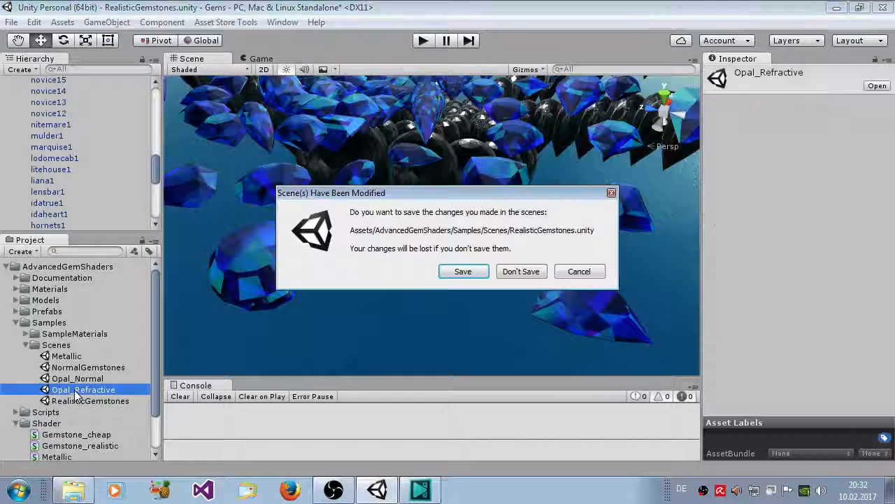
{"action": "left_click", "coordinate": [521, 271]}
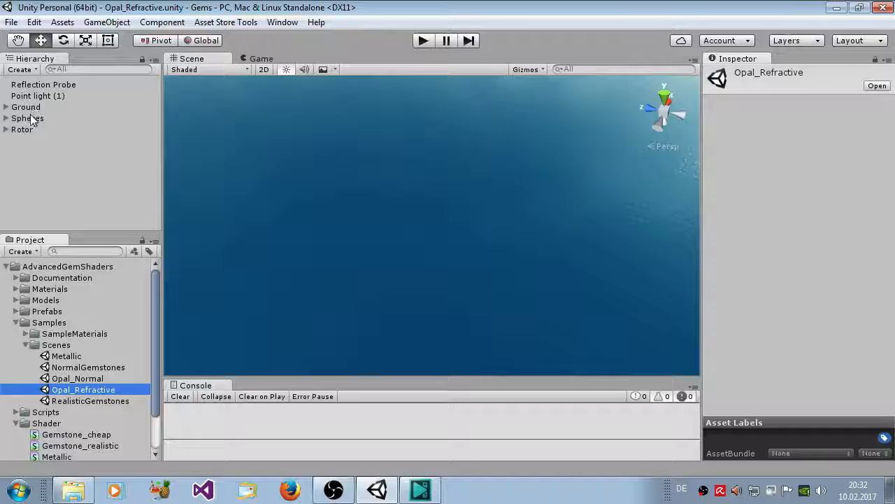
{"action": "left_click", "coordinate": [6, 130]}
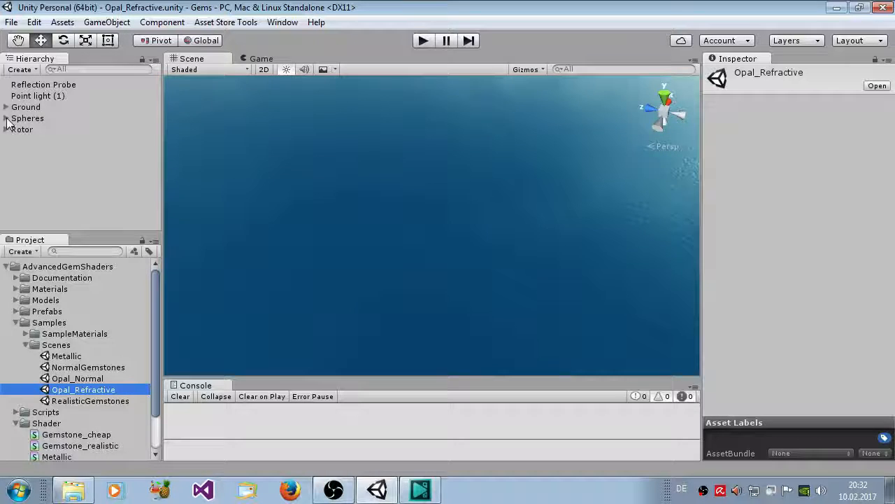
{"action": "left_click", "coordinate": [6, 119]}
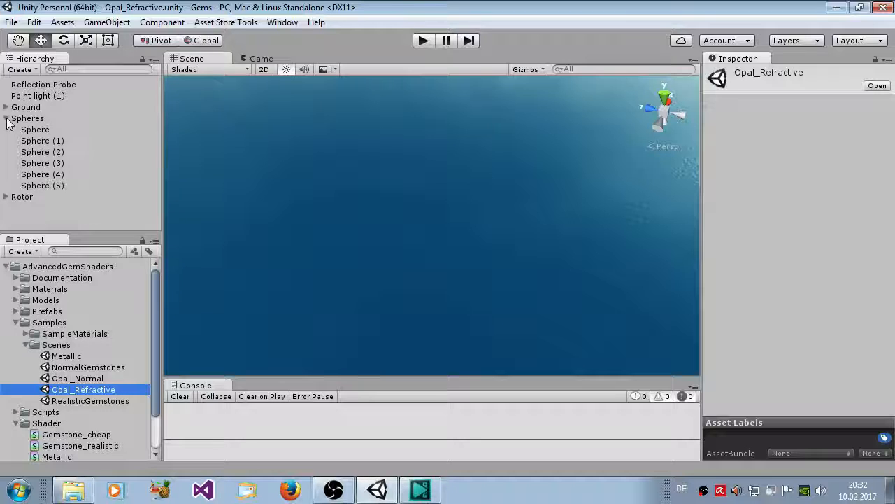
{"action": "left_click", "coordinate": [6, 119]}
{"action": "left_click", "coordinate": [6, 107]}
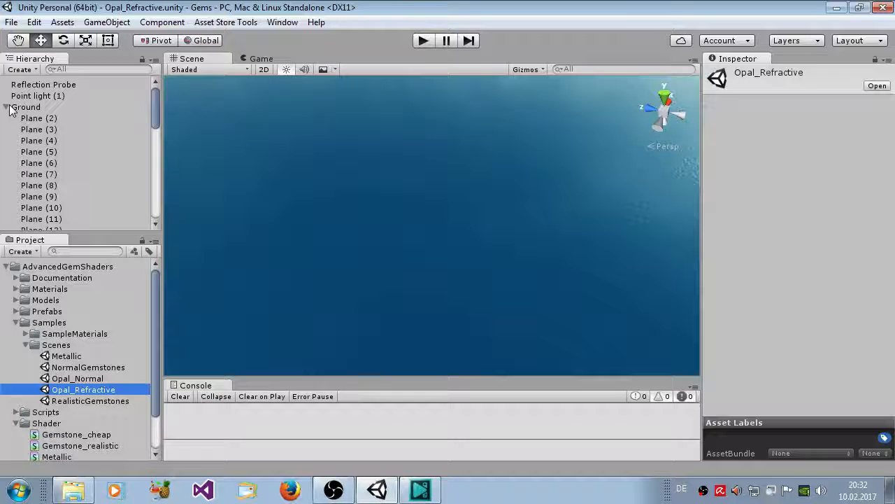
{"action": "left_click", "coordinate": [7, 108]}
{"action": "left_click", "coordinate": [6, 107]}
{"action": "double_click", "coordinate": [28, 131]}
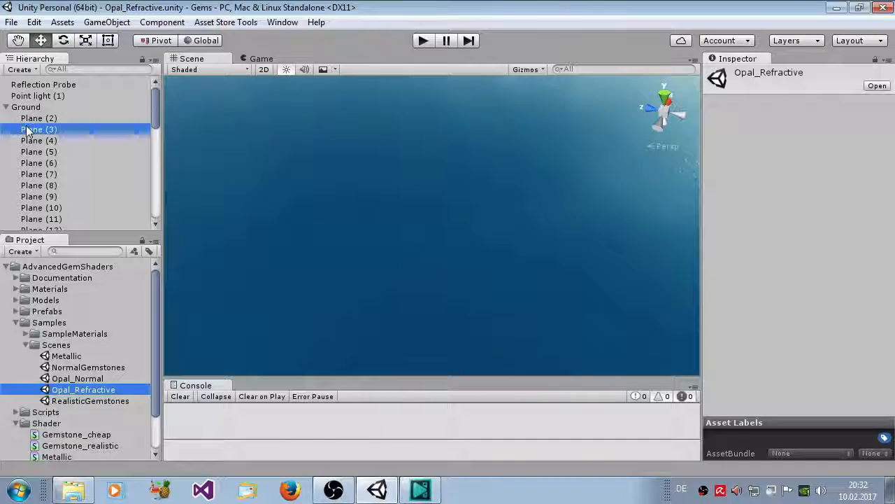
Step: Select the blue opal Sphere (5), frame it in the Scene view and inspect its surface up close
{"action": "left_click", "coordinate": [600, 219]}
{"action": "scroll", "coordinate": [600, 218], "scroll_direction": "down", "scroll_amount": 4}
{"action": "scroll", "coordinate": [601, 219], "scroll_direction": "down", "scroll_amount": 5}
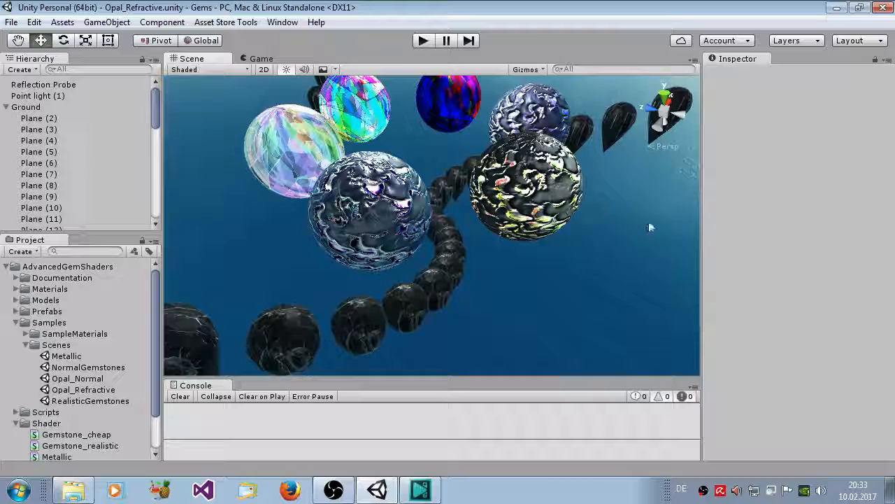
{"action": "left_click_drag", "start_coordinate": [651, 221], "coordinate": [196, 231], "text": "alt"}
{"action": "left_click", "coordinate": [441, 234]}
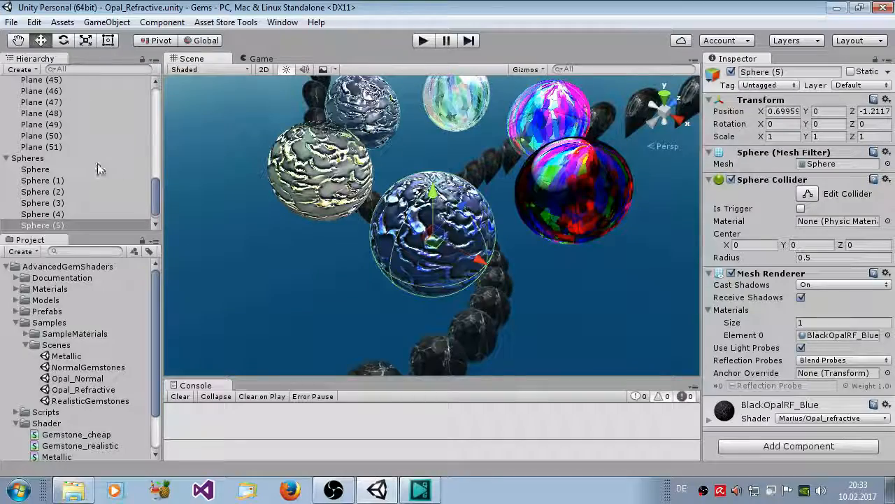
{"action": "double_click", "coordinate": [42, 225]}
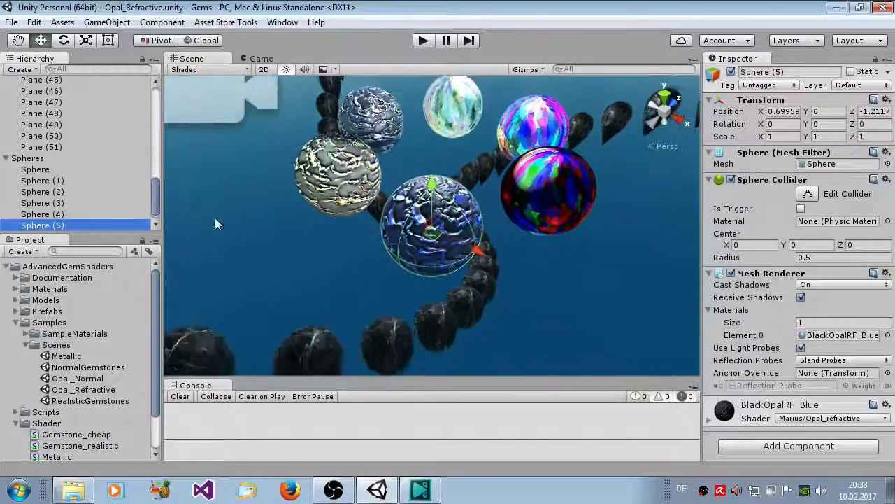
{"action": "scroll", "coordinate": [303, 234], "scroll_direction": "down", "scroll_amount": 5}
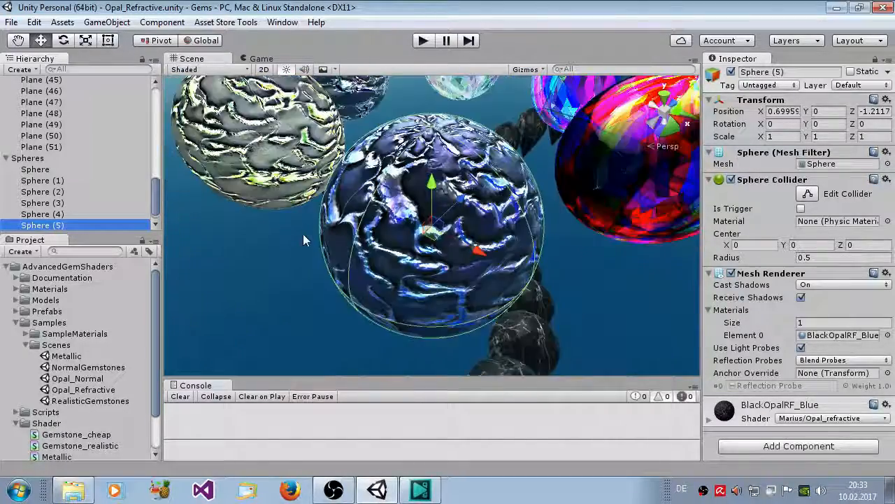
{"action": "left_click_drag", "start_coordinate": [303, 234], "coordinate": [419, 202], "text": "alt"}
{"action": "left_click", "coordinate": [297, 278]}
{"action": "scroll", "coordinate": [297, 276], "scroll_direction": "up", "scroll_amount": 5}
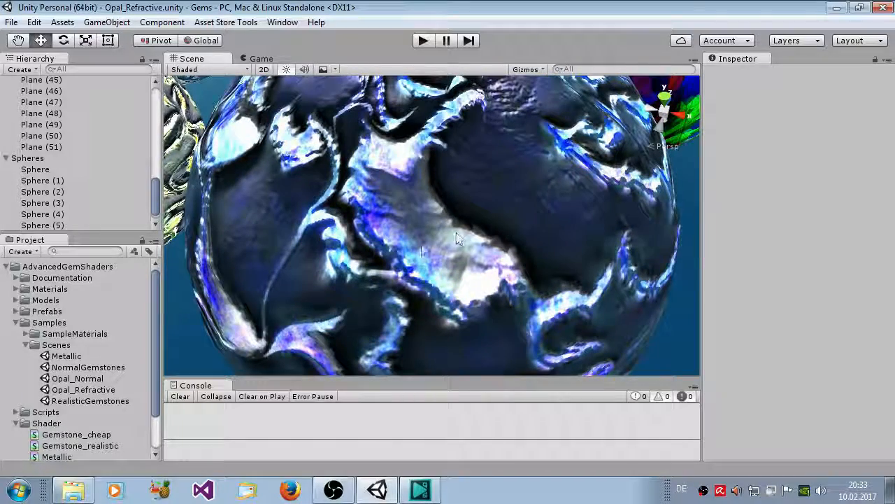
{"action": "left_click_drag", "start_coordinate": [596, 282], "coordinate": [430, 275], "text": "alt"}
Step: Expand the BlackOpalRF_Blue material of Sphere (5) and examine its textures, opal values and selectable shaders
{"action": "left_click", "coordinate": [430, 275]}
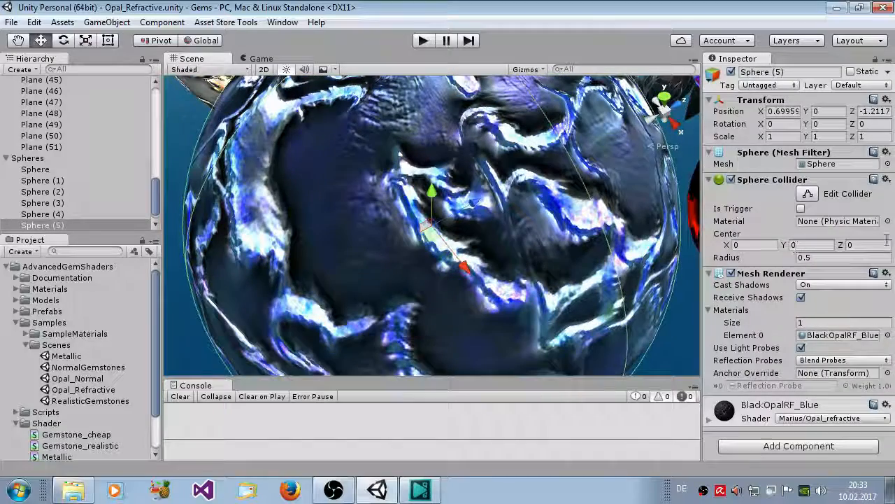
{"action": "left_click", "coordinate": [708, 420]}
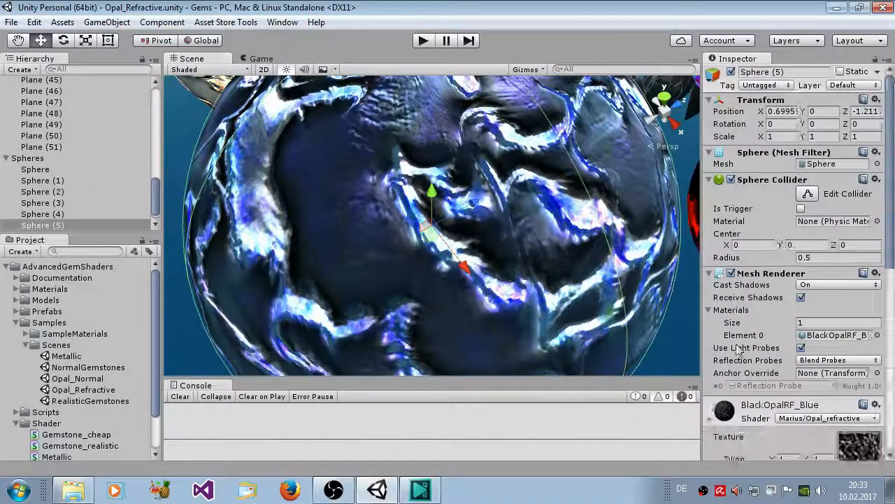
{"action": "scroll", "coordinate": [773, 310], "scroll_direction": "down", "scroll_amount": 10}
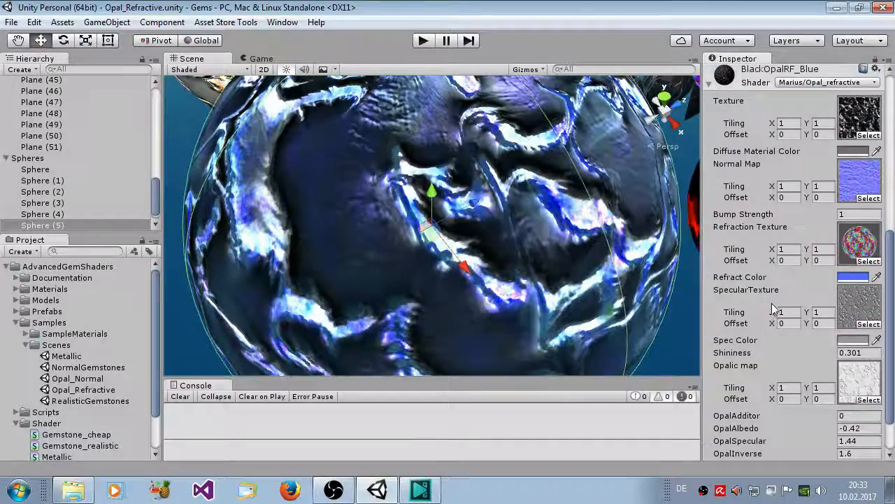
{"action": "scroll", "coordinate": [776, 313], "scroll_direction": "down", "scroll_amount": 2}
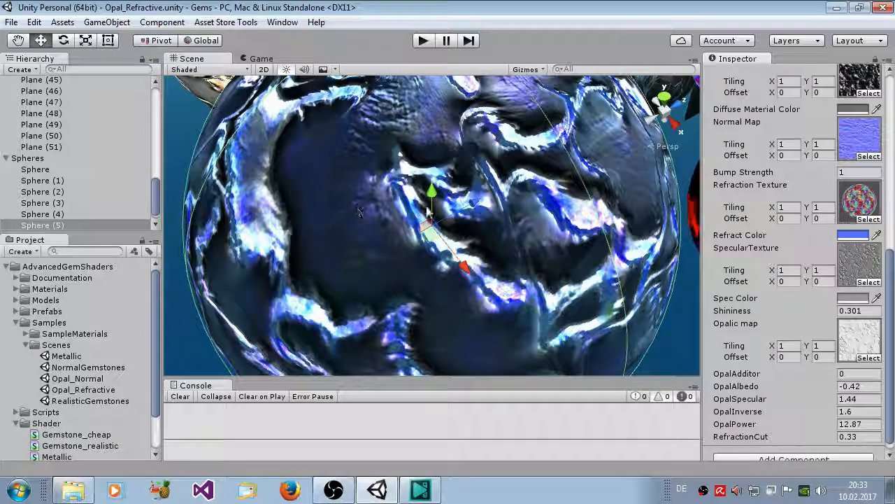
{"action": "scroll", "coordinate": [852, 217], "scroll_direction": "up", "scroll_amount": 3}
{"action": "scroll", "coordinate": [852, 217], "scroll_direction": "up", "scroll_amount": 2}
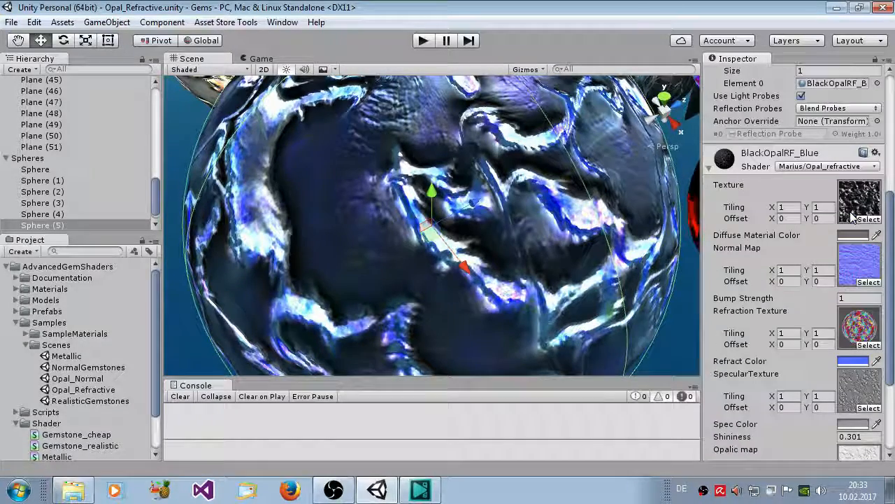
{"action": "left_click", "coordinate": [801, 167]}
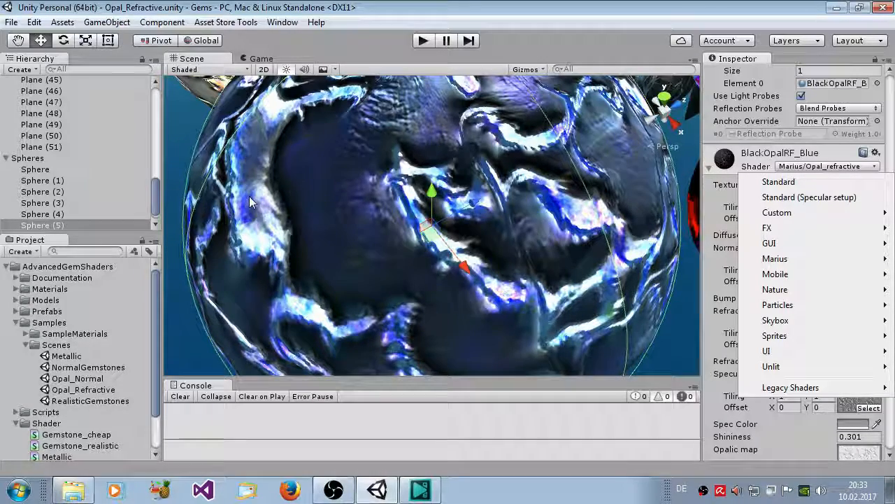
{"action": "left_click", "coordinate": [184, 181]}
{"action": "left_click_drag", "start_coordinate": [185, 179], "coordinate": [276, 160], "text": "alt"}
Step: Switch between the Opal_Normal and Opal_Refractive scenes to compare the opal's look under both shaders
{"action": "double_click", "coordinate": [73, 378]}
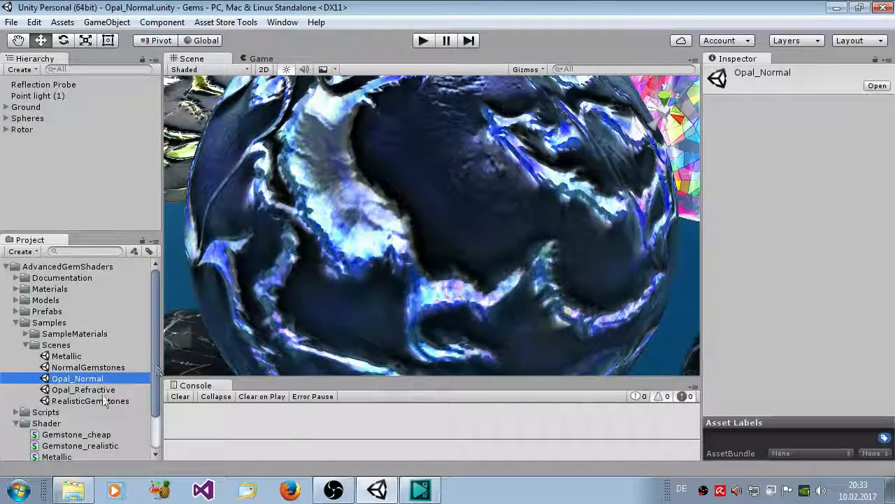
{"action": "double_click", "coordinate": [99, 391]}
{"action": "left_click_drag", "start_coordinate": [228, 307], "coordinate": [350, 234], "text": "alt"}
{"action": "double_click", "coordinate": [96, 381]}
Step: Reopen the Opal_Refractive scene, select Sphere (5) and review its BlackOpalRF_Blue material settings
{"action": "double_click", "coordinate": [82, 390]}
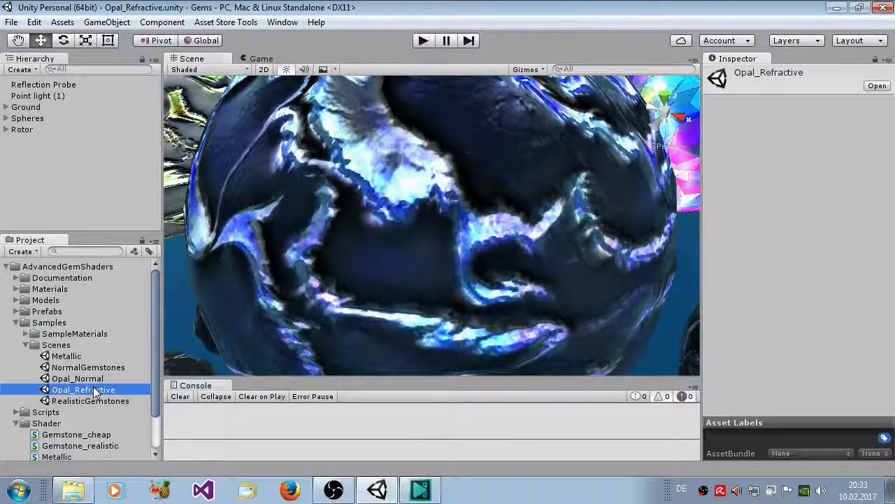
{"action": "left_click", "coordinate": [403, 206]}
{"action": "scroll", "coordinate": [830, 265], "scroll_direction": "down", "scroll_amount": 10}
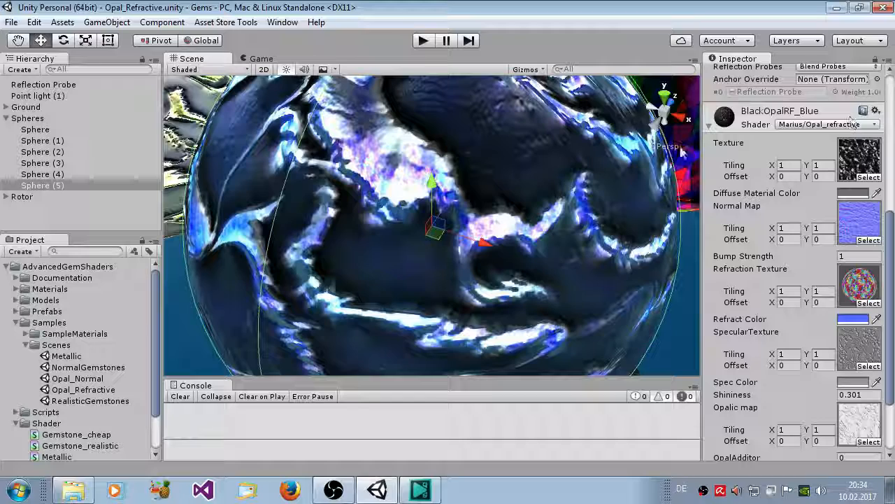
Step: Try the refractions and rainbowmap cubemaps as the material's Refraction Texture and reassign rainbowmap_1
{"action": "scroll", "coordinate": [791, 266], "scroll_direction": "down", "scroll_amount": 2}
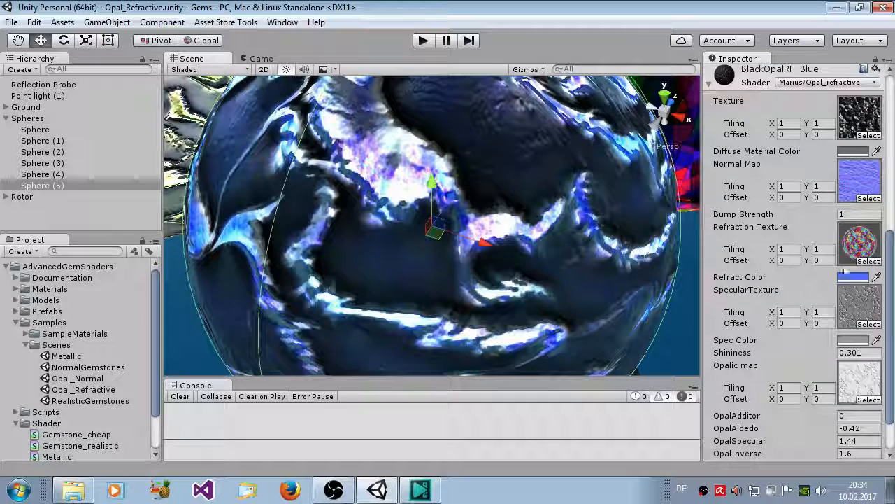
{"action": "left_click", "coordinate": [867, 261]}
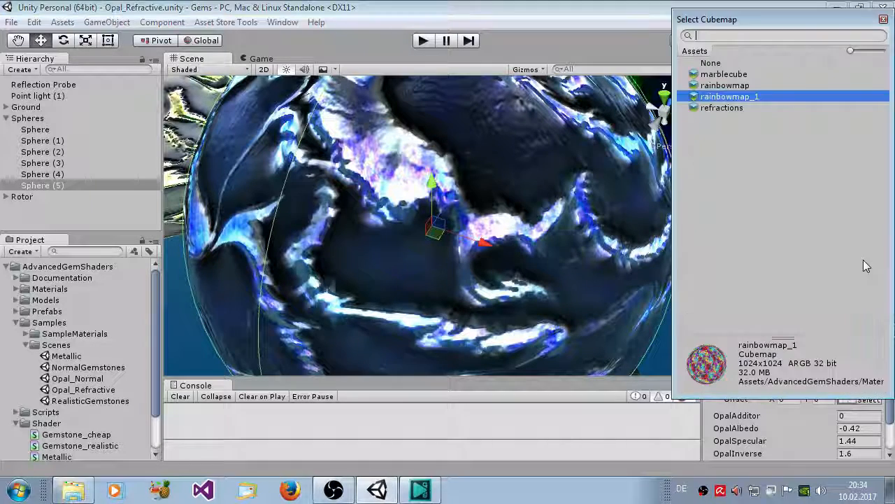
{"action": "left_click", "coordinate": [737, 109]}
{"action": "left_click", "coordinate": [739, 96]}
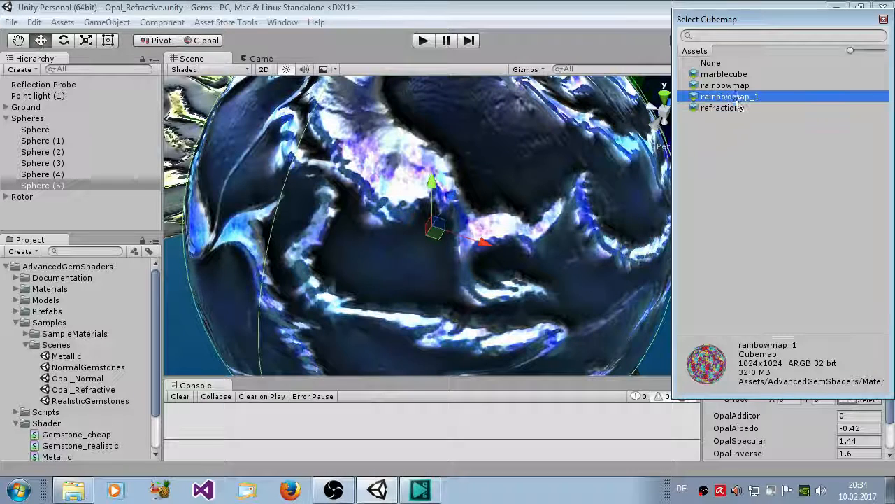
{"action": "left_click", "coordinate": [727, 86]}
{"action": "left_click", "coordinate": [731, 96]}
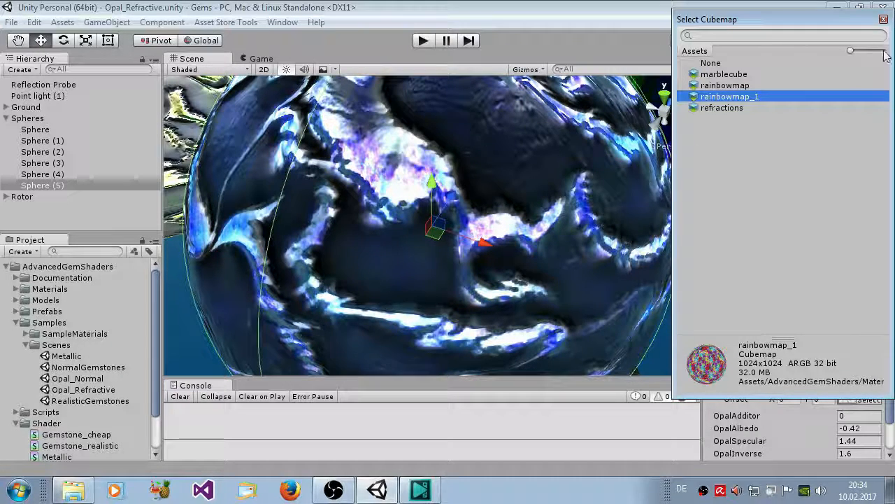
{"action": "left_click", "coordinate": [883, 19]}
Step: Try pure white (FFFFFFFF) as the Refract Color, inspect the sphere and undo the colour change
{"action": "scroll", "coordinate": [824, 265], "scroll_direction": "down", "scroll_amount": 2}
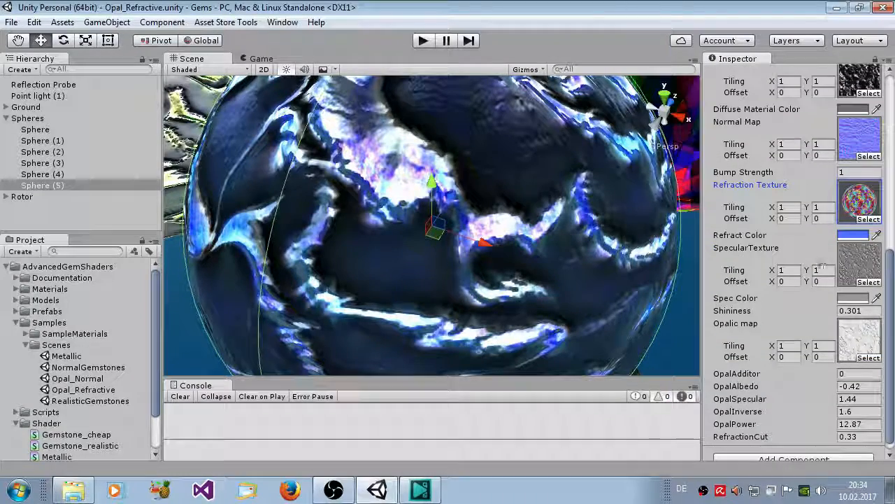
{"action": "left_click", "coordinate": [853, 235]}
{"action": "left_click_drag", "start_coordinate": [74, 246], "coordinate": [3, 153]}
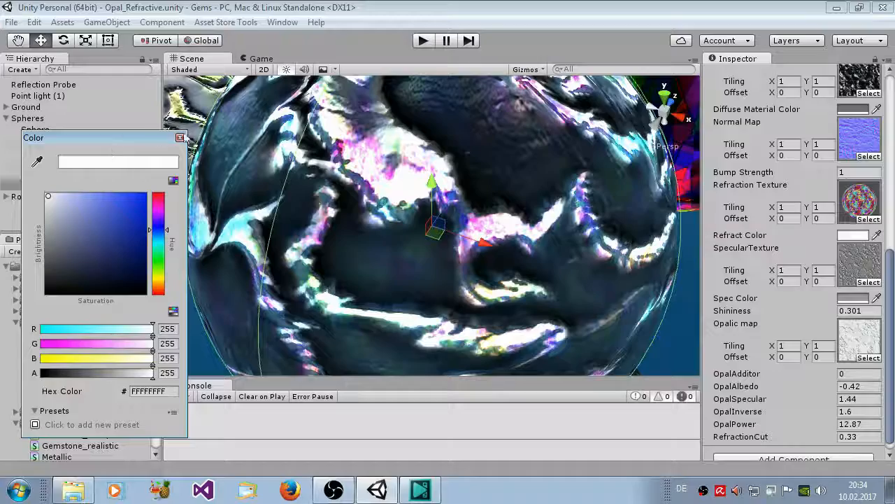
{"action": "left_click", "coordinate": [180, 137]}
{"action": "mouse_move", "coordinate": [284, 175]}
{"action": "left_mouse_down", "text": "alt"}
{"action": "mouse_move", "coordinate": [285, 223]}
{"action": "mouse_move", "coordinate": [289, 174]}
{"action": "left_mouse_up", "text": "alt"}
{"action": "key", "text": "ctrl+z"}
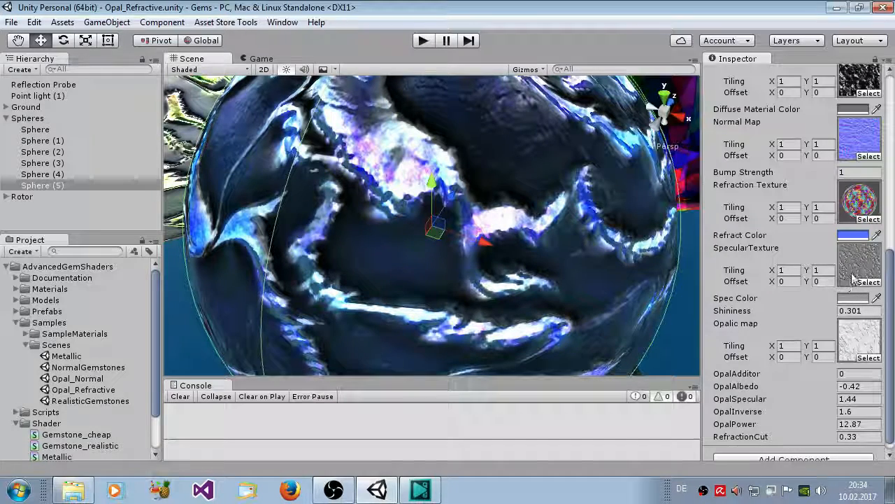
Step: Review the BlackOpalRF_Blue material properties and set its Shininess to 0.52
{"action": "scroll", "coordinate": [855, 297], "scroll_direction": "up", "scroll_amount": 3}
{"action": "scroll", "coordinate": [853, 297], "scroll_direction": "up", "scroll_amount": 5}
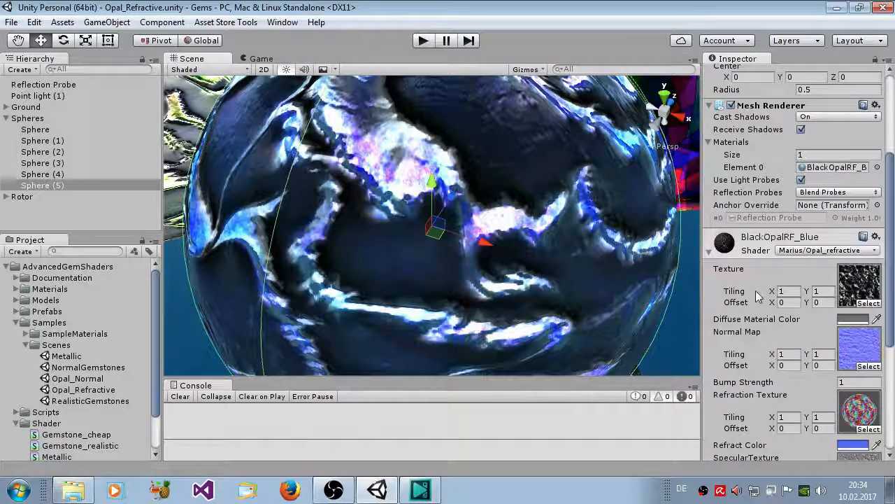
{"action": "scroll", "coordinate": [833, 308], "scroll_direction": "down", "scroll_amount": 7}
{"action": "scroll", "coordinate": [837, 309], "scroll_direction": "down", "scroll_amount": 2}
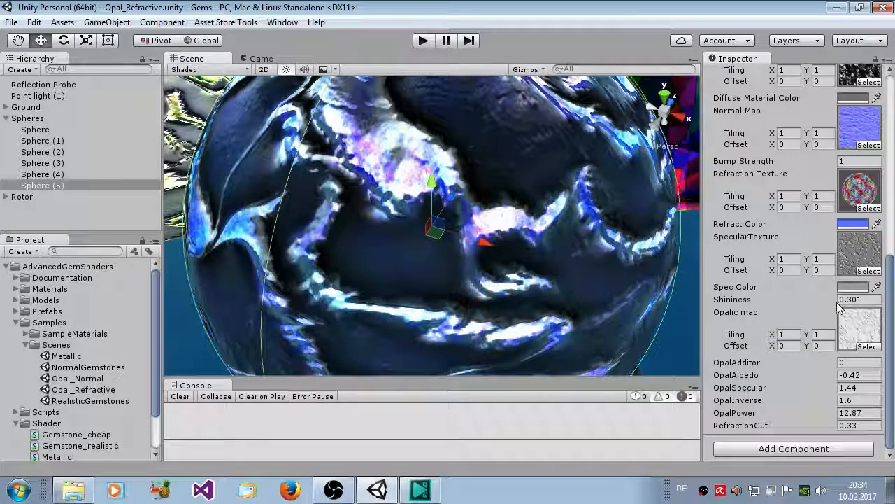
{"action": "scroll", "coordinate": [809, 328], "scroll_direction": "up", "scroll_amount": 3}
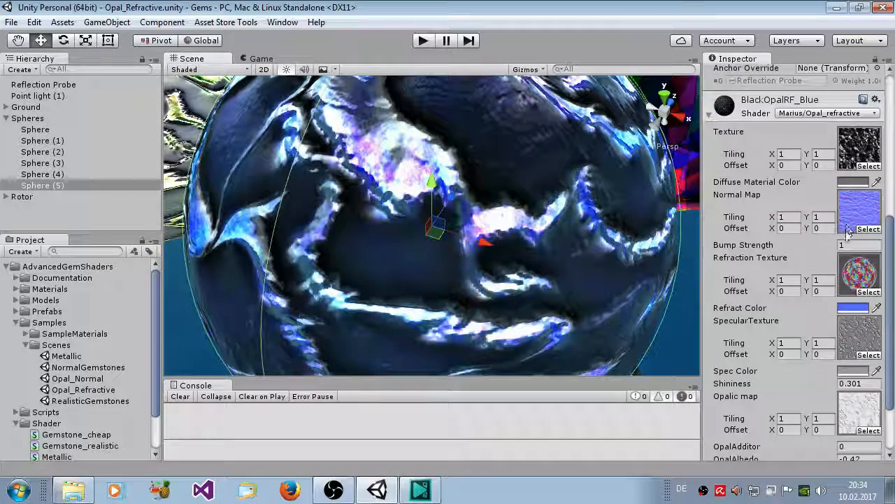
{"action": "scroll", "coordinate": [840, 378], "scroll_direction": "down", "scroll_amount": 3}
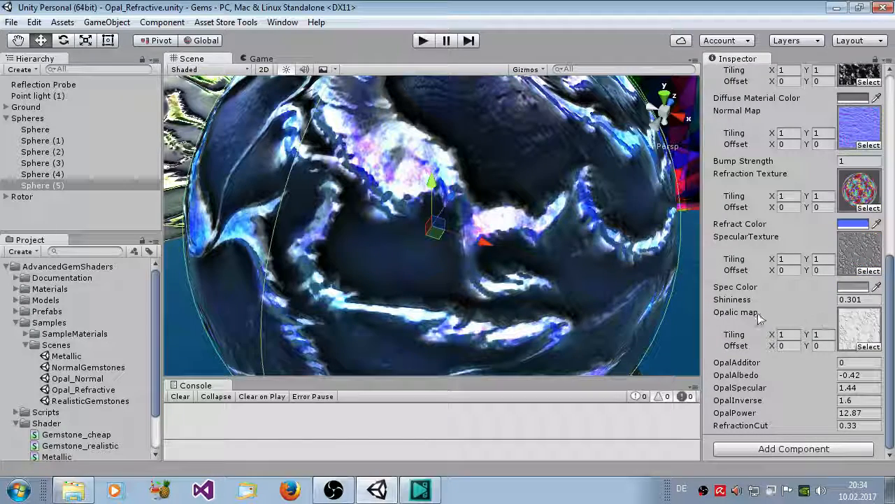
{"action": "left_click_drag", "start_coordinate": [743, 301], "coordinate": [755, 302]}
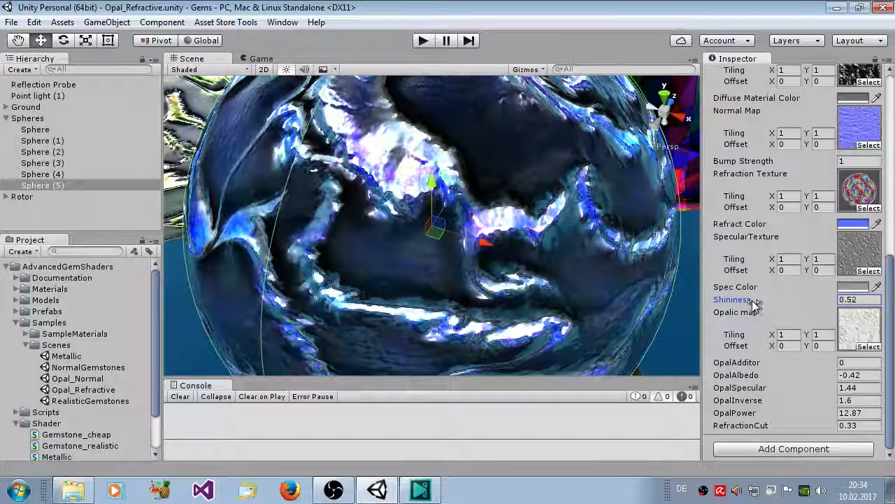